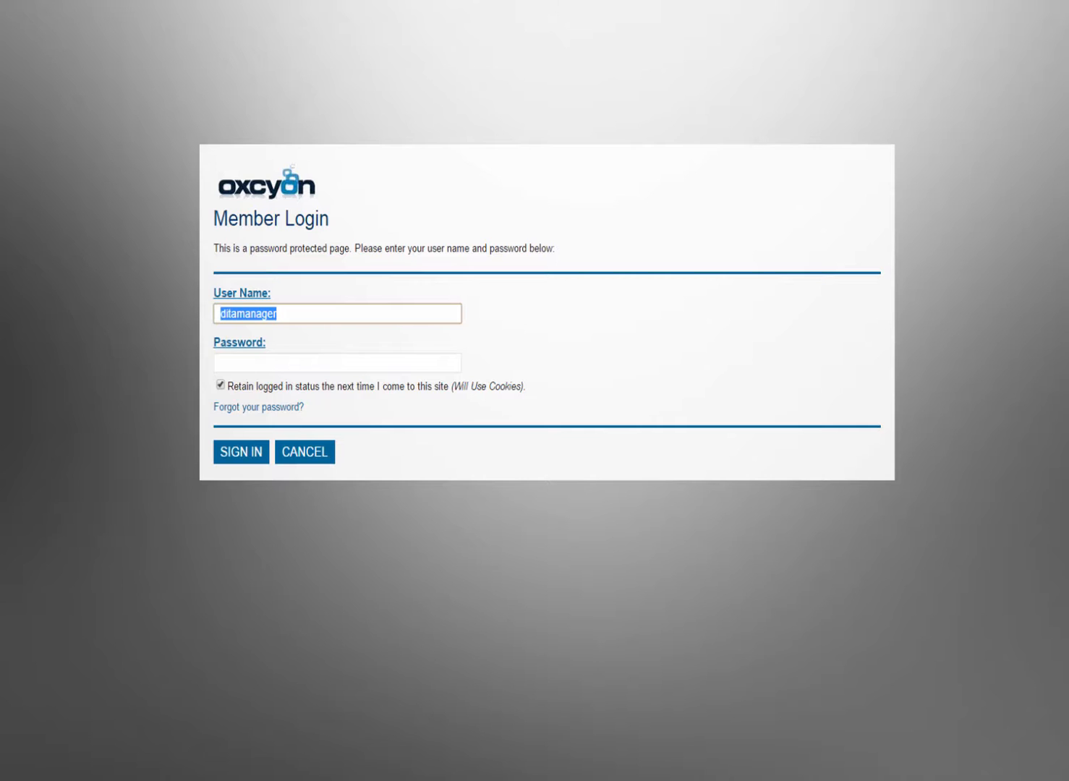
# Step: Sign in on the member login page with the user name and account password
pyautogui.write('john')
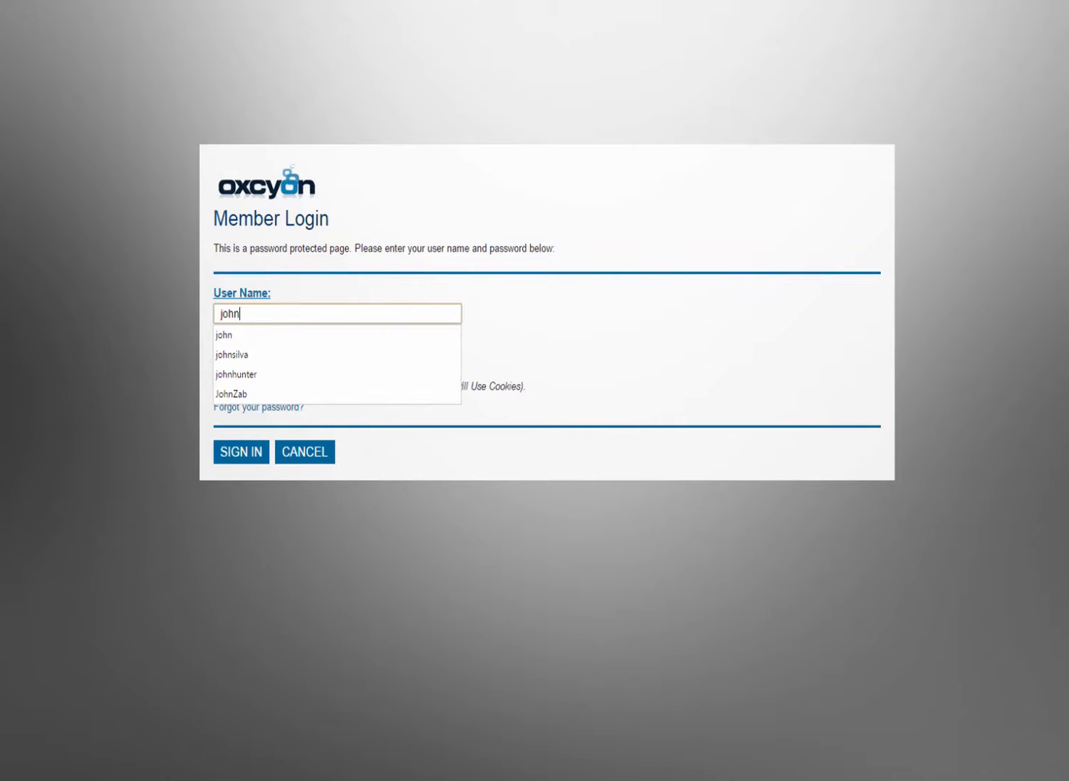
pyautogui.press('Tab')
pyautogui.write('••')
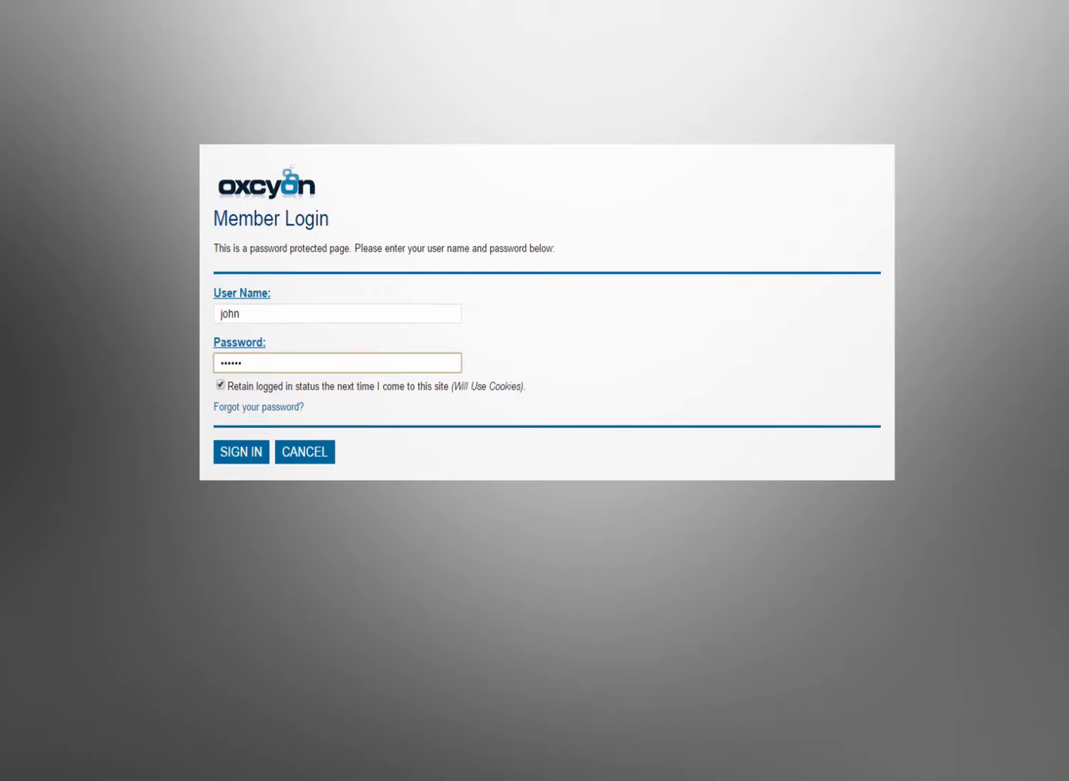
pyautogui.press('Return')
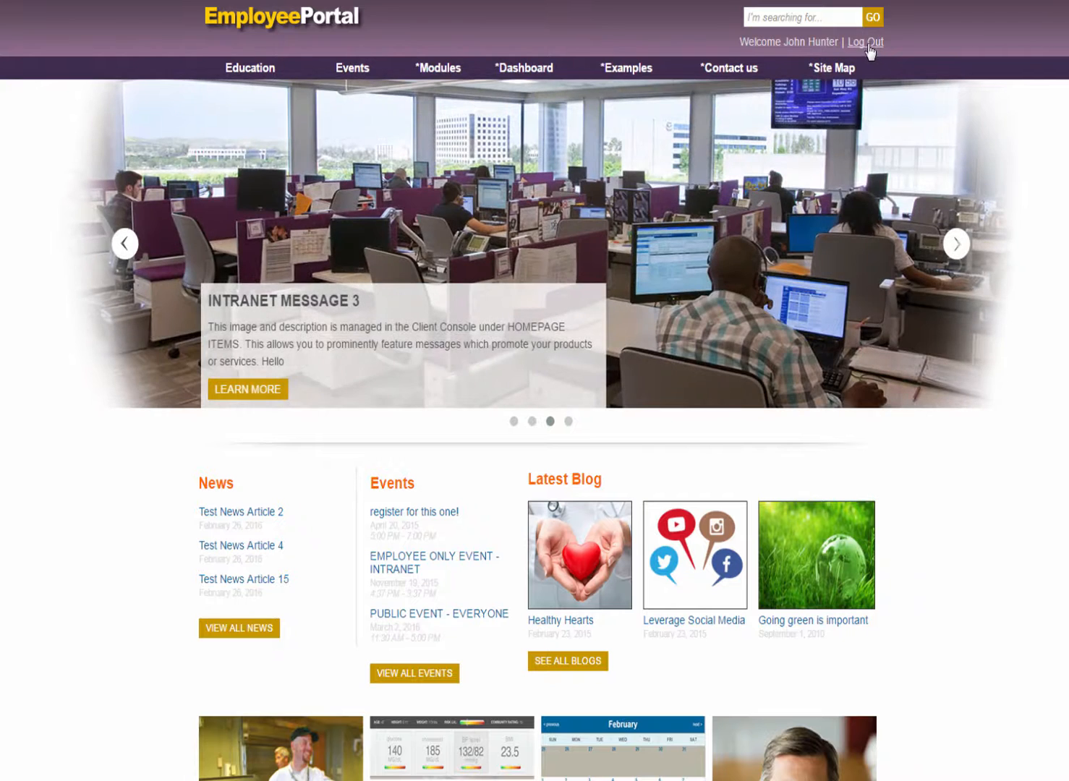
# Step: Log out of the employee portal and sign back in with a different account's user name and password
pyautogui.click(867, 43)
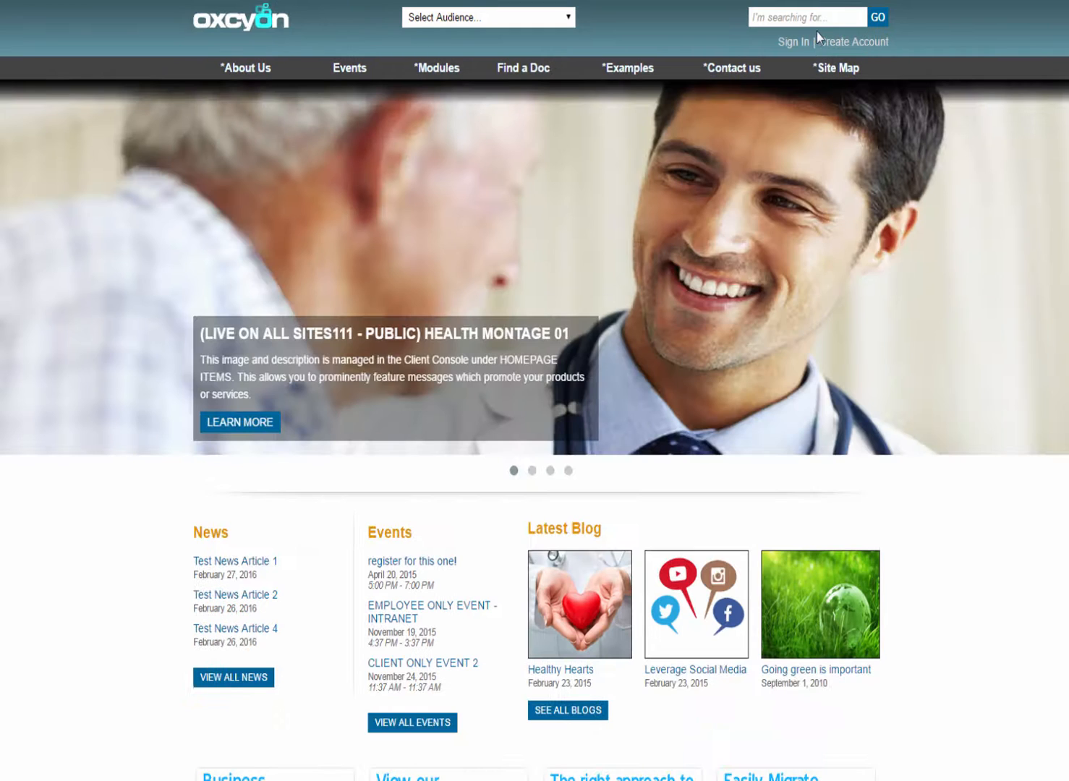
pyautogui.click(805, 41)
pyautogui.doubleClick(298, 314)
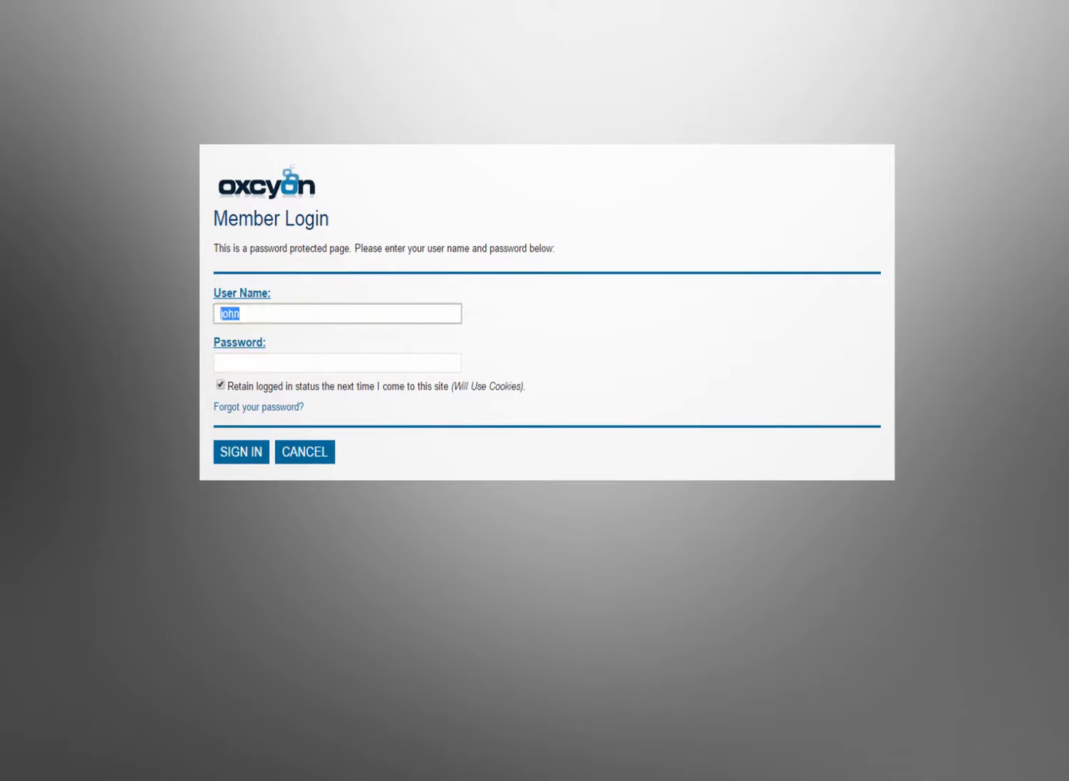
pyautogui.write('board')
pyautogui.press('Tab')
pyautogui.write('b')
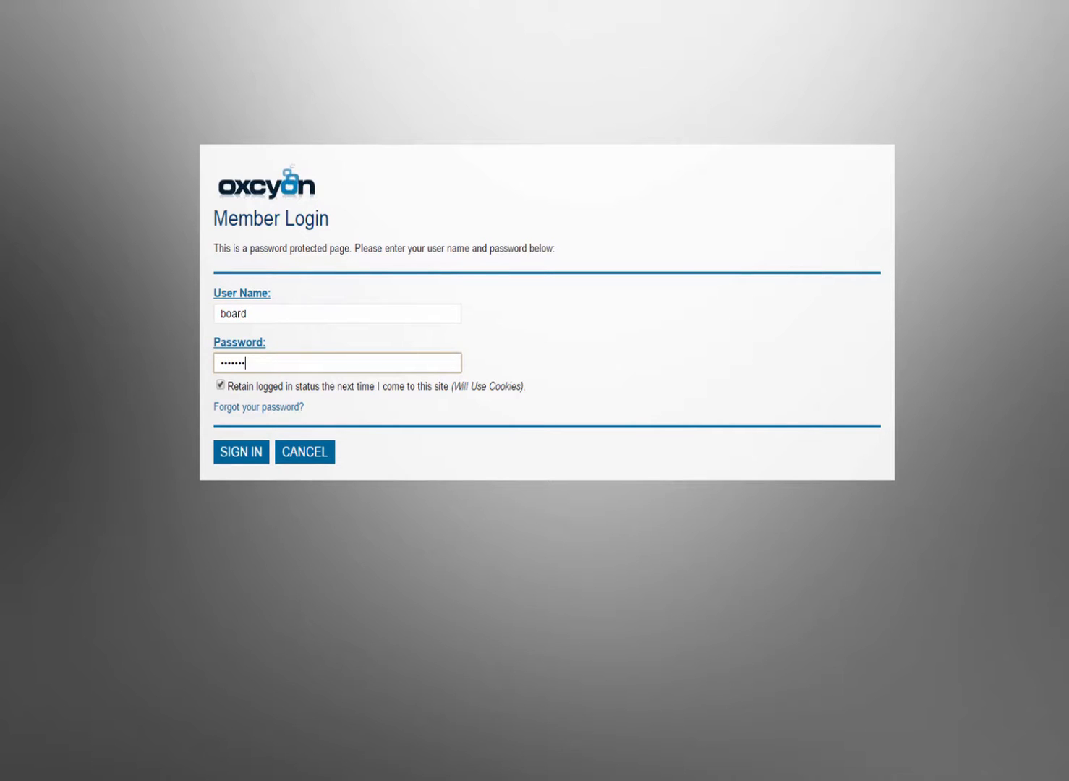
pyautogui.press('Return')
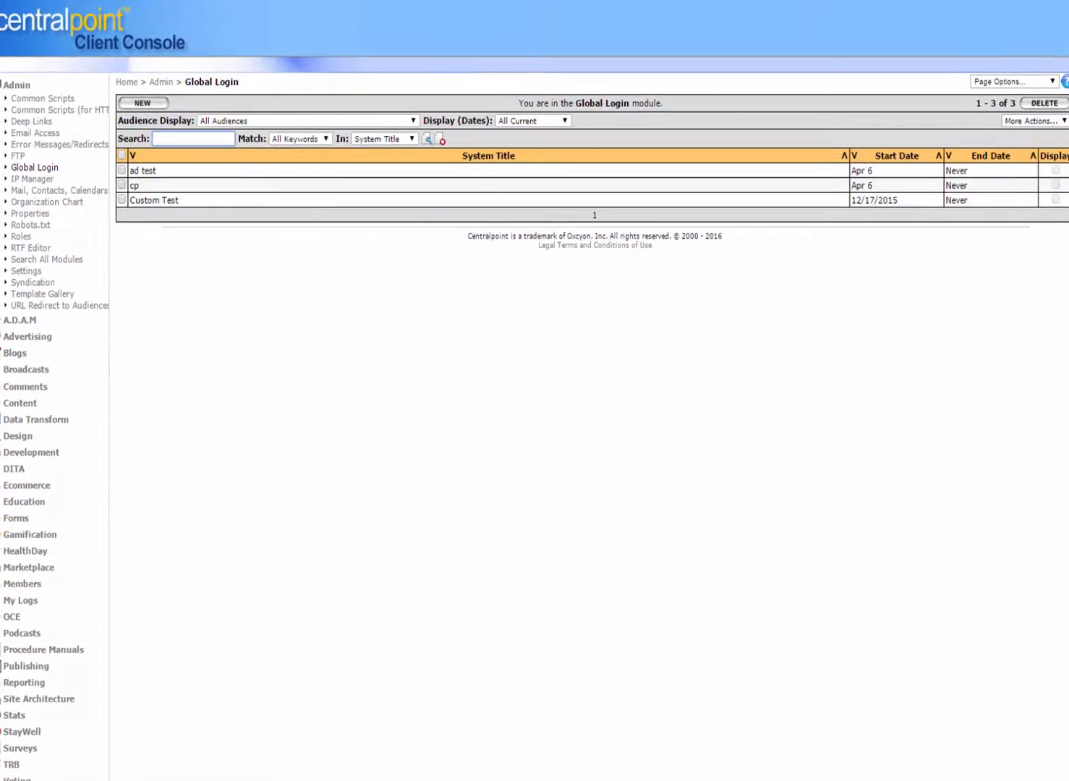
# Step: Start a new Global Login record and review its form fields and source options
pyautogui.click(154, 139)
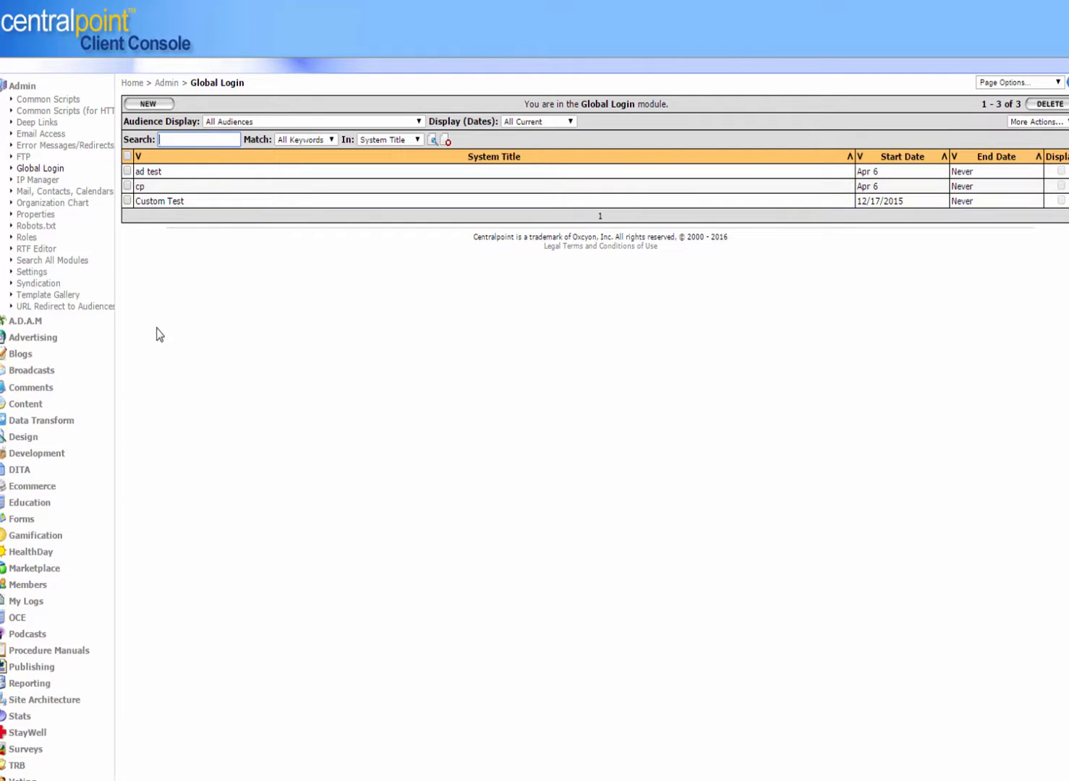
pyautogui.click(162, 108)
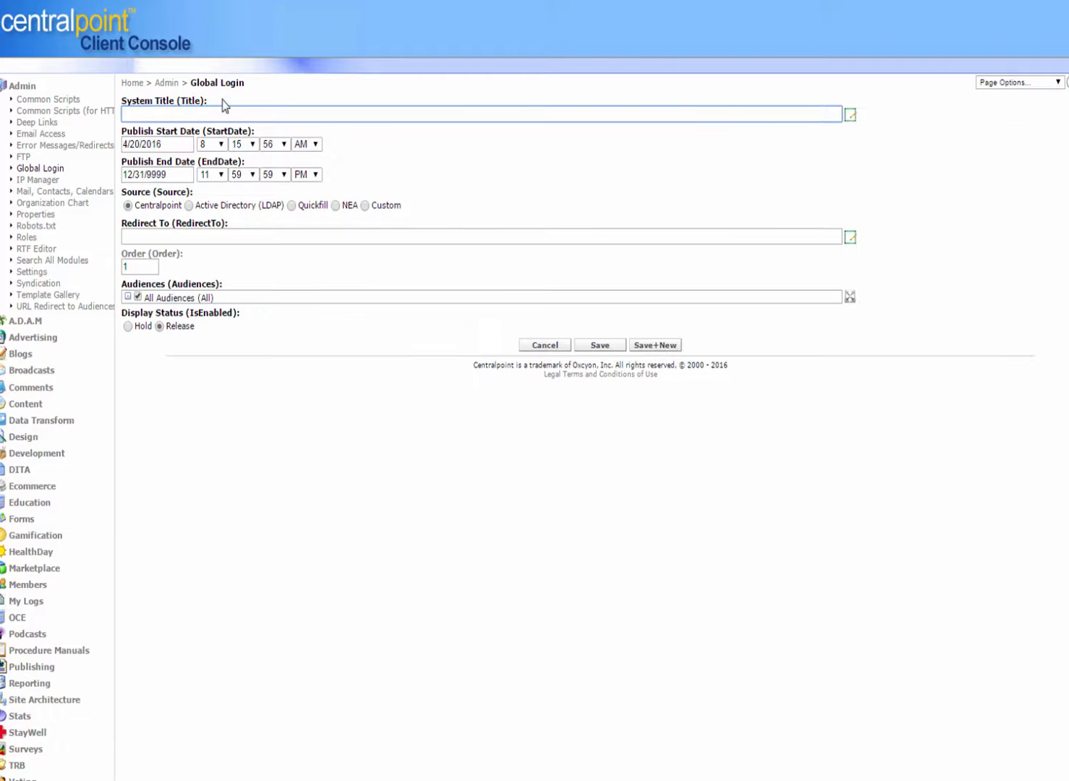
pyautogui.click(227, 116)
pyautogui.moveTo(136, 207); pyautogui.dragTo(174, 203)
pyautogui.click(475, 494)
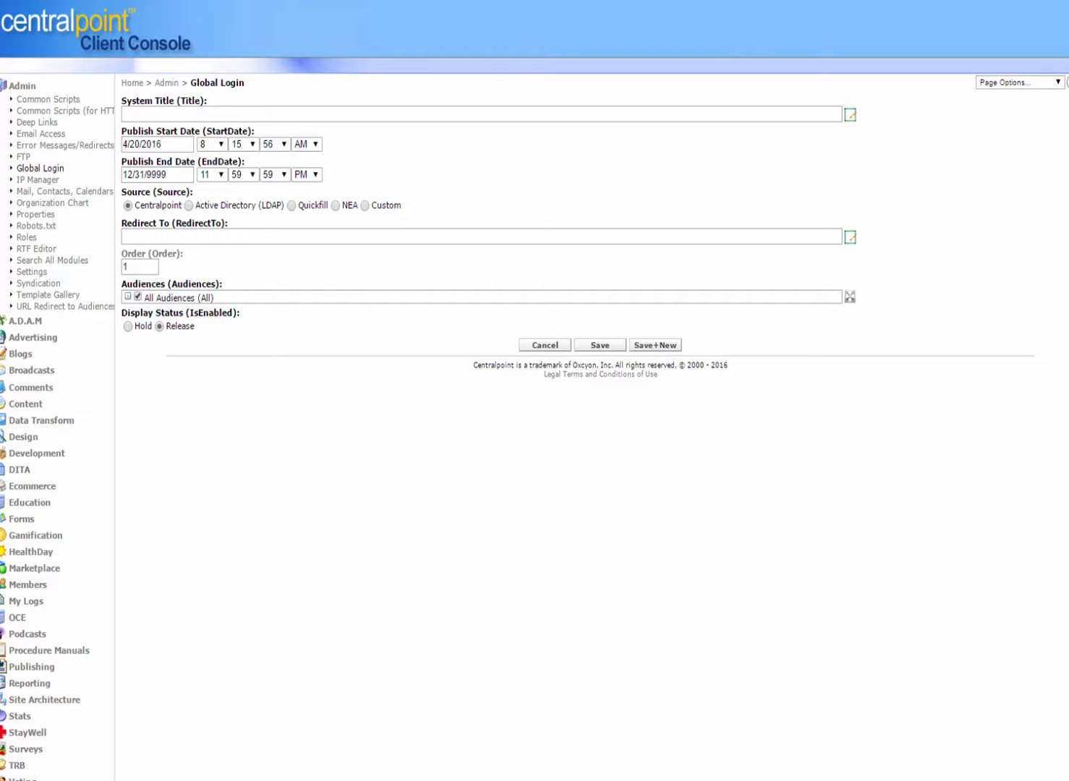
# Step: Collapse the Admin section and open the Members module's Mail, Contacts, Calendars list
pyautogui.click(23, 86)
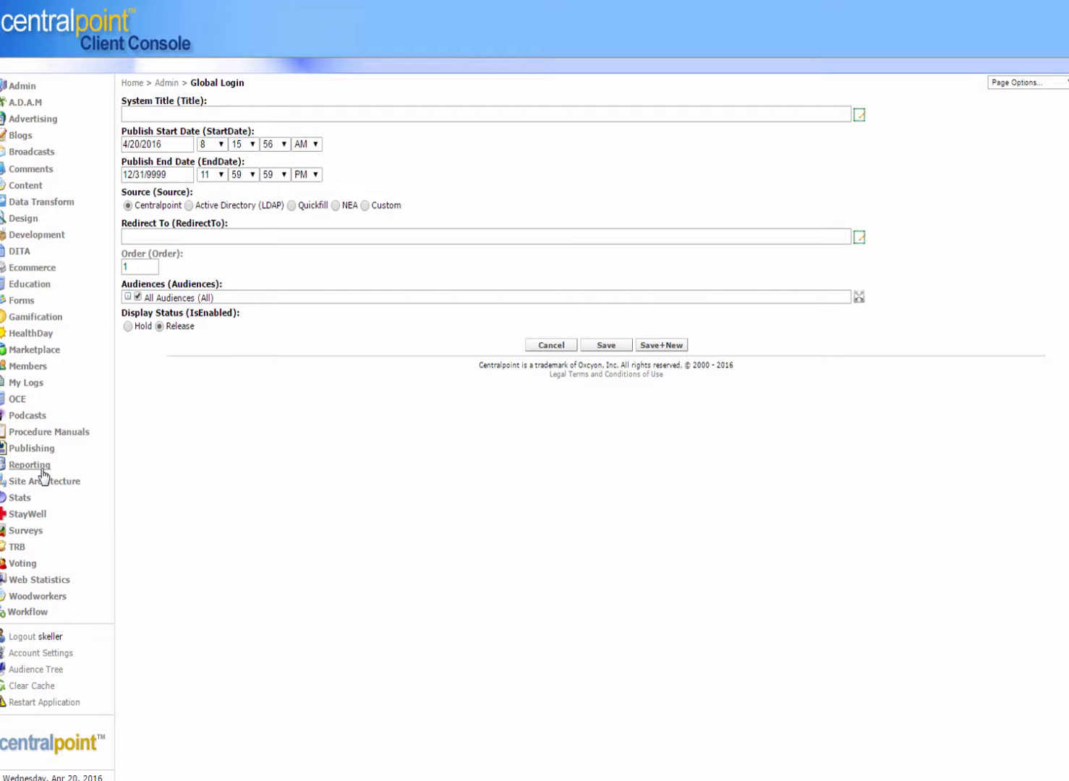
pyautogui.click(35, 367)
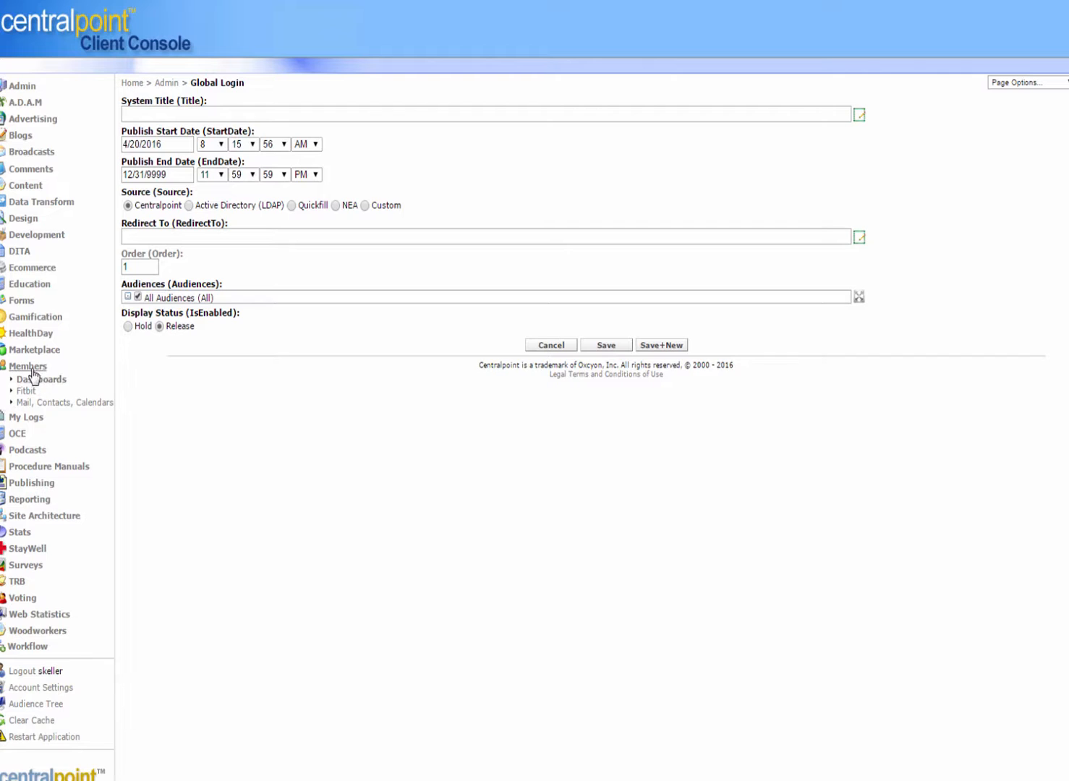
pyautogui.click(31, 369)
pyautogui.click(28, 369)
pyautogui.click(40, 403)
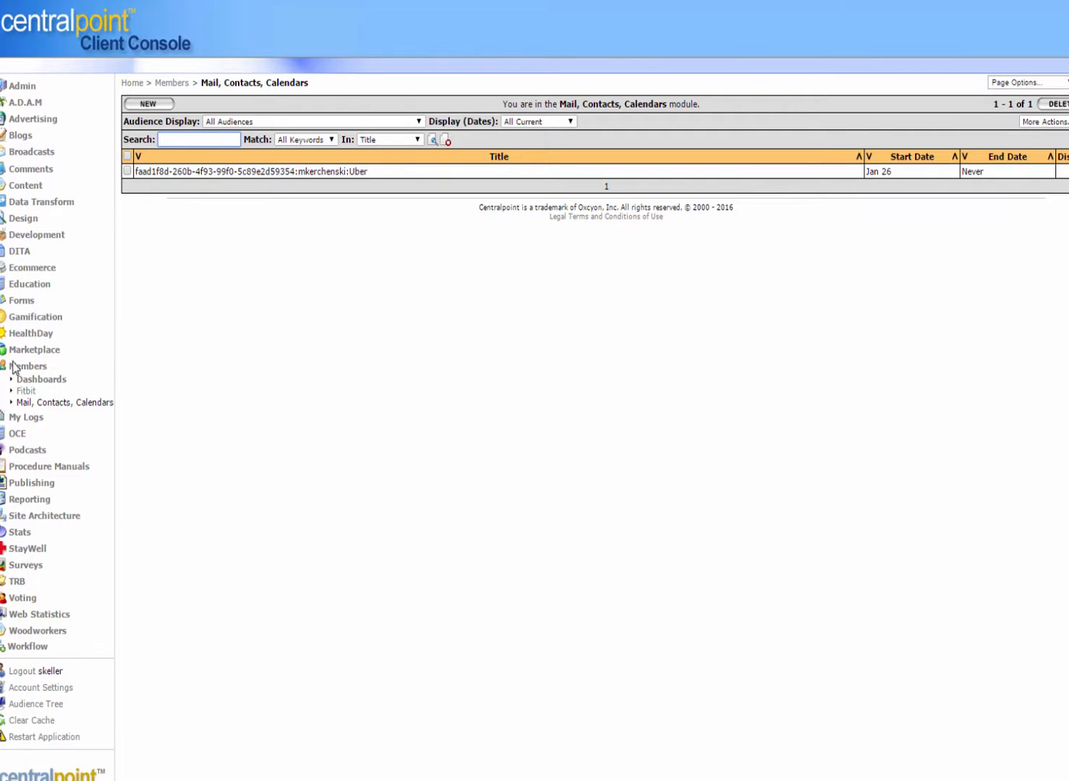
# Step: Return to the Global Login module list under Admin
pyautogui.click(13, 366)
pyautogui.click(14, 368)
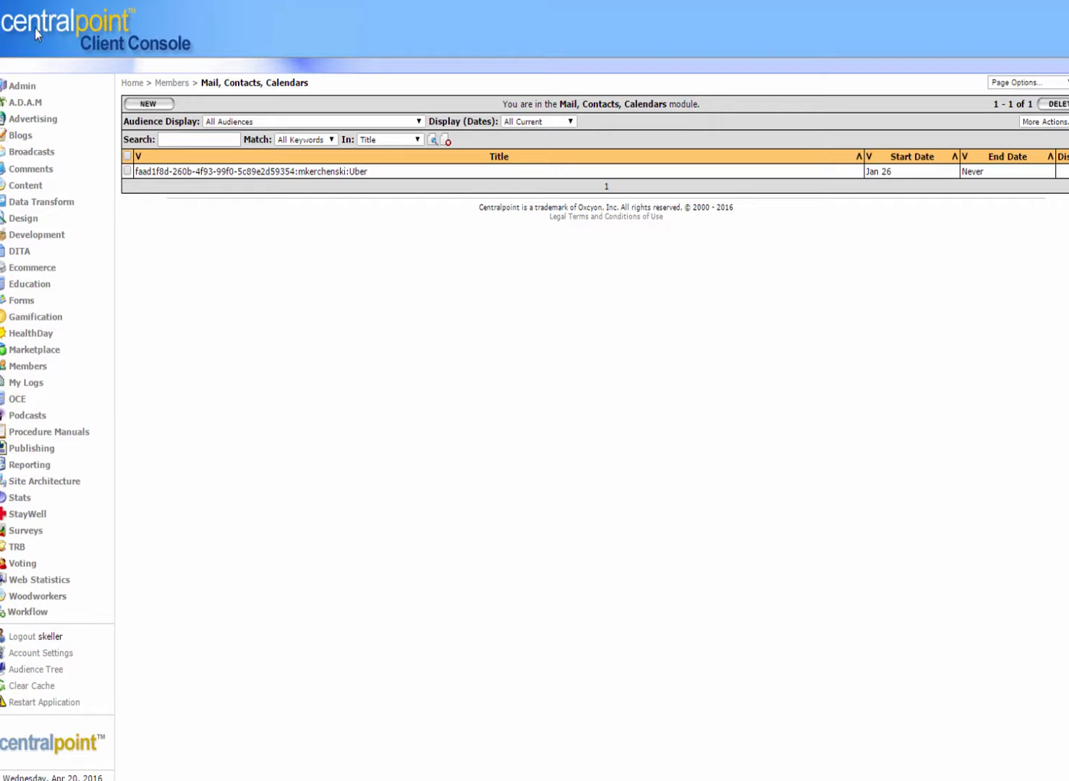
pyautogui.click(24, 85)
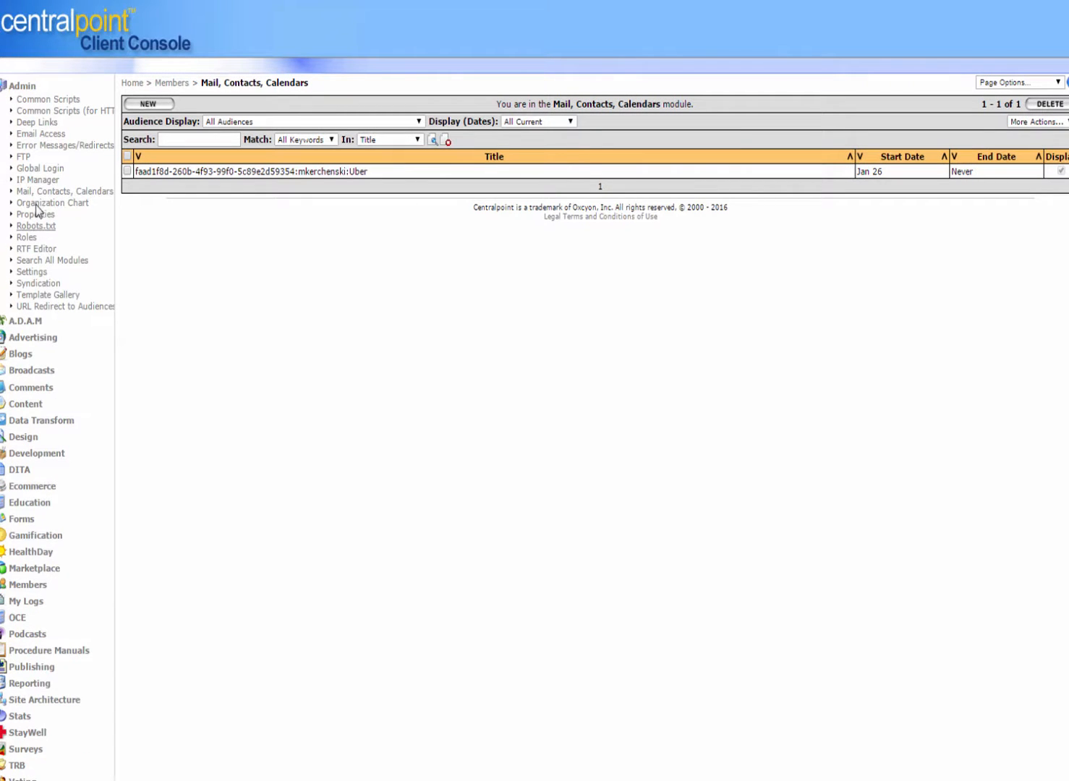
pyautogui.click(37, 168)
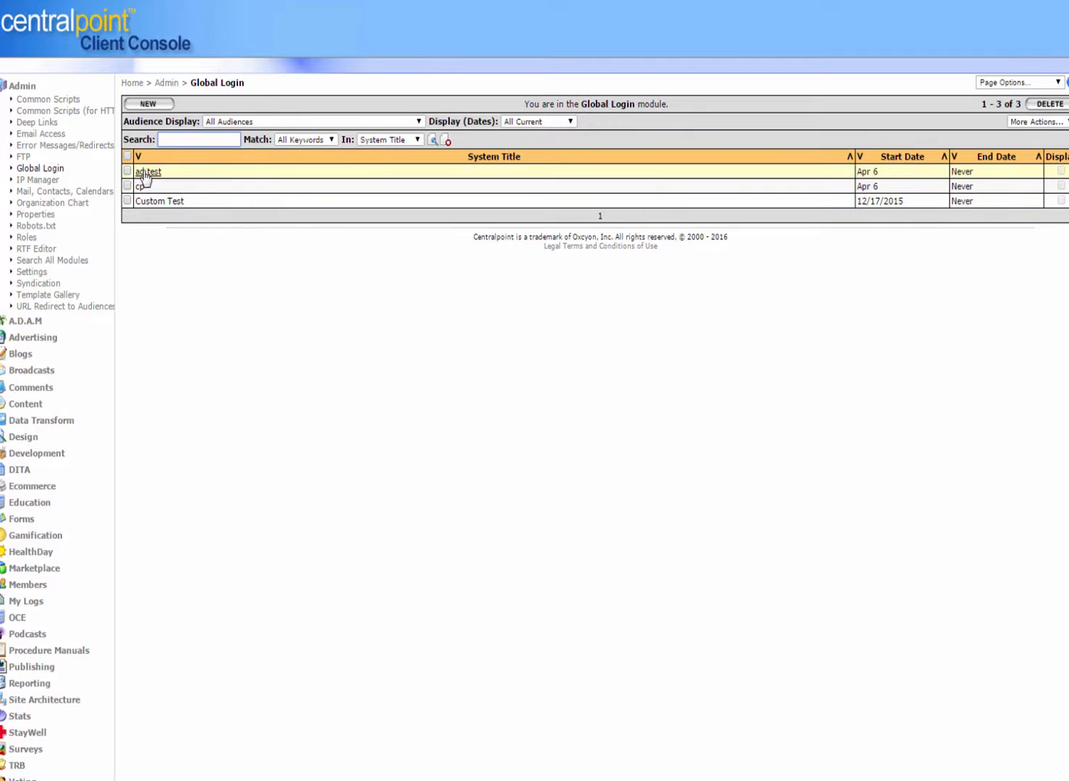
# Step: Open the ad test record and try switching Custom Import to No before leaving without saving
pyautogui.click(145, 174)
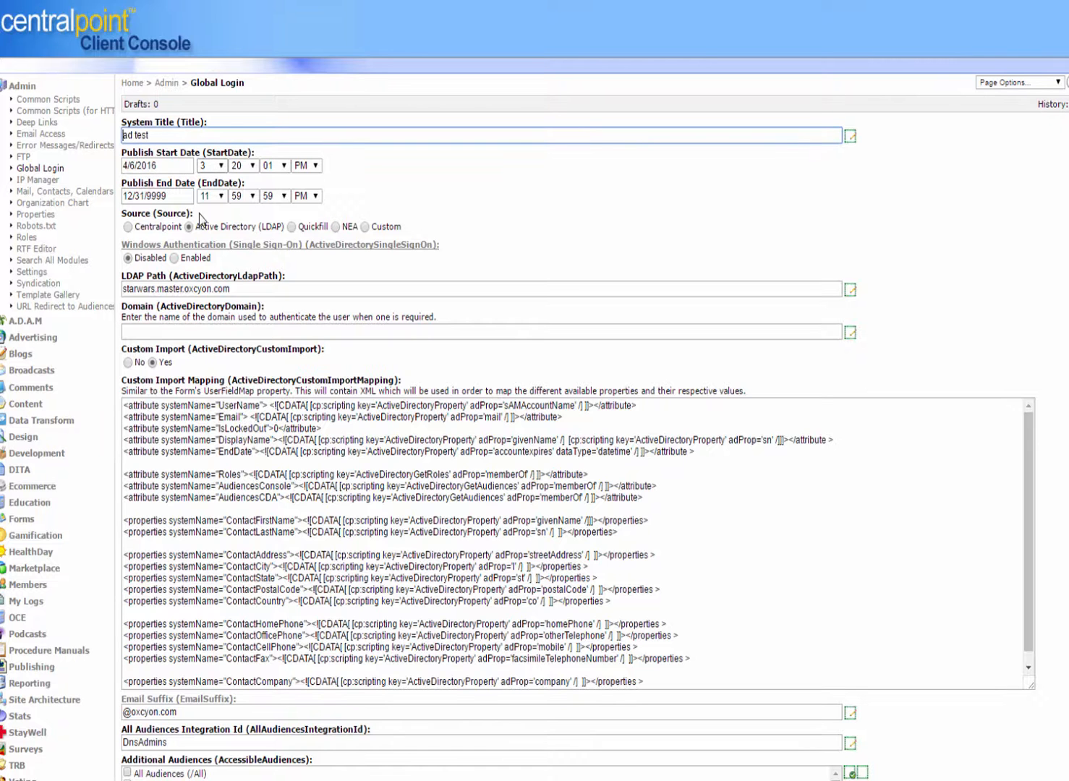
pyautogui.click(129, 363)
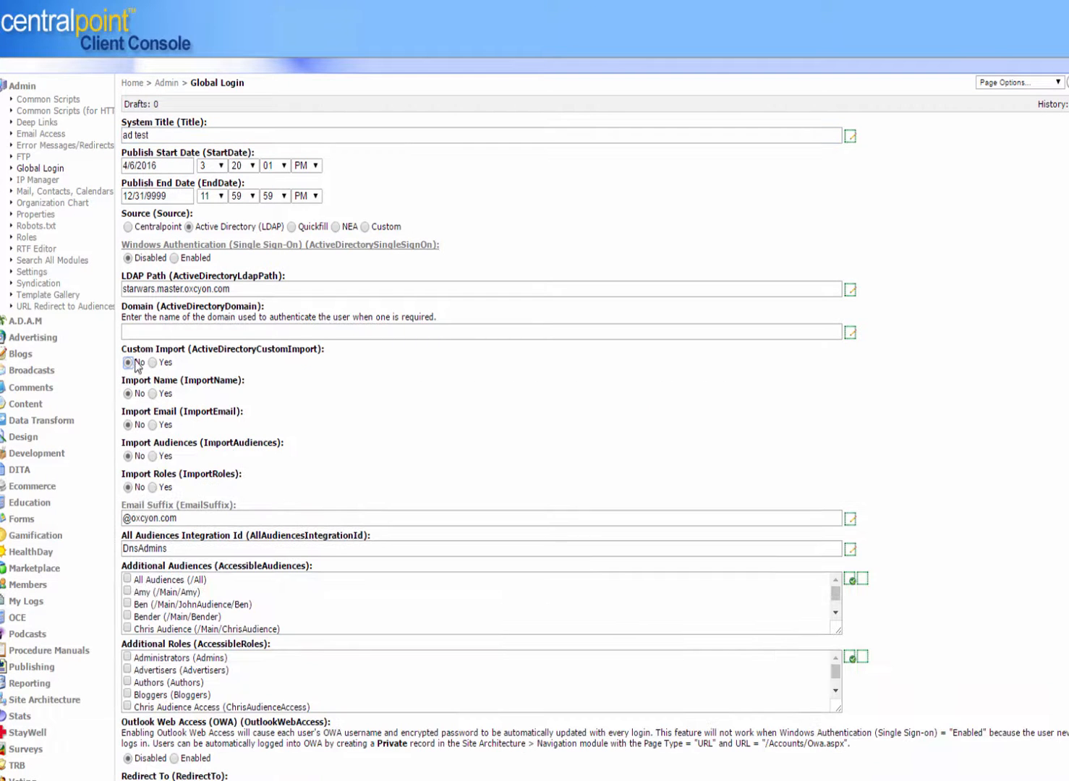
pyautogui.tripleClick(276, 289)
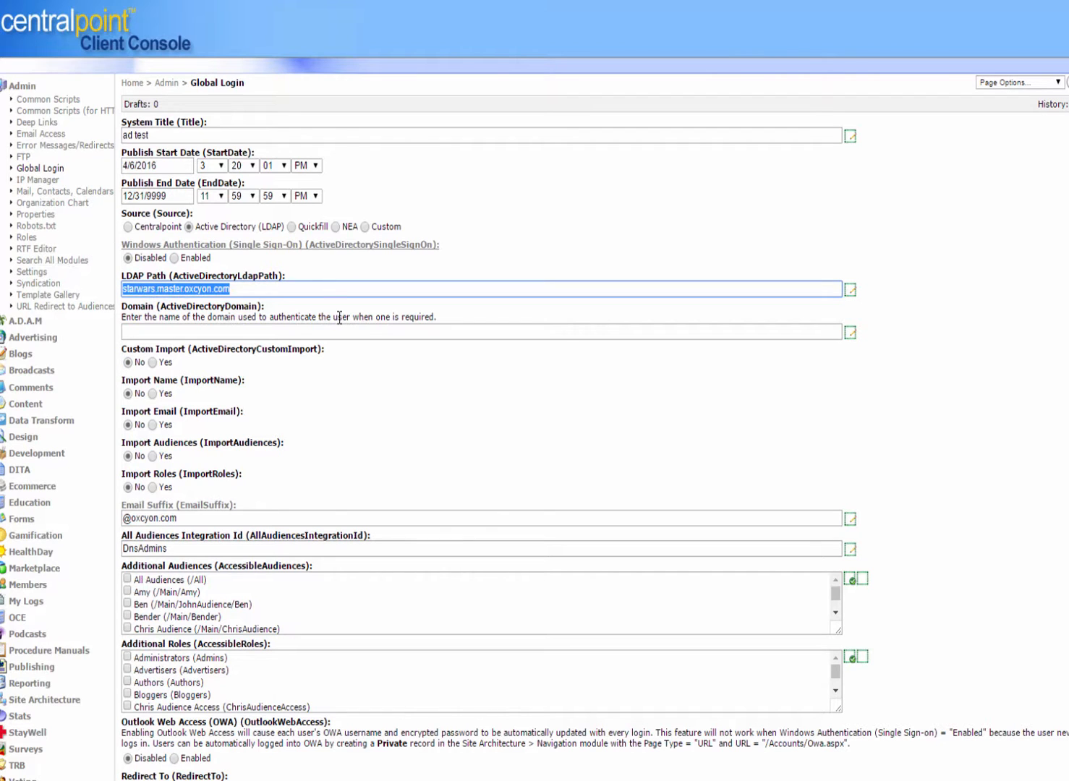
pyautogui.click(40, 168)
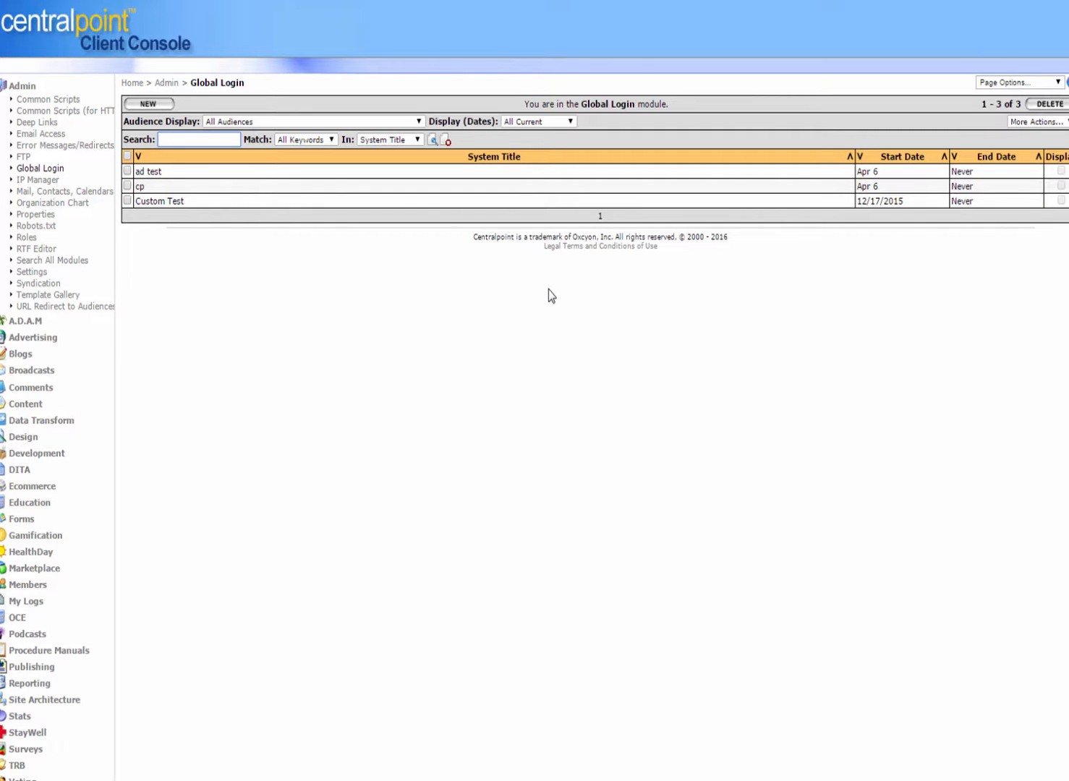
# Step: Reopen the ad test record, toggle Custom Import to No and back to Yes, and examine the custom import mapping XML
pyautogui.click(149, 174)
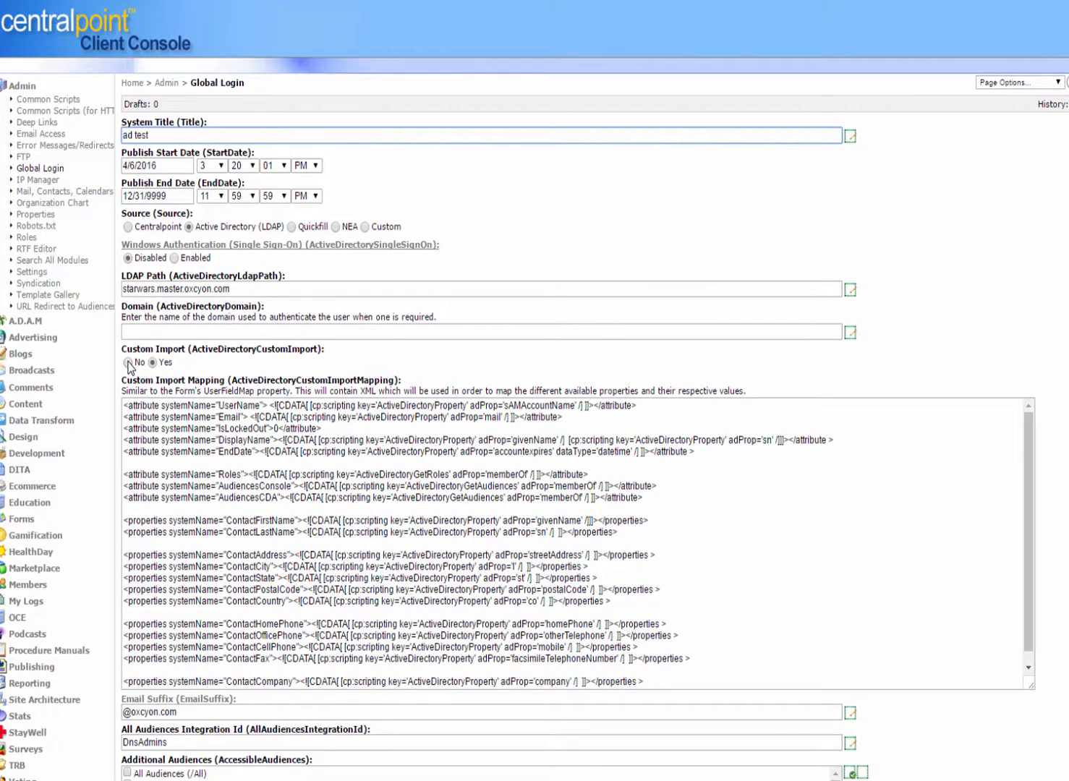
pyautogui.click(128, 363)
pyautogui.click(153, 362)
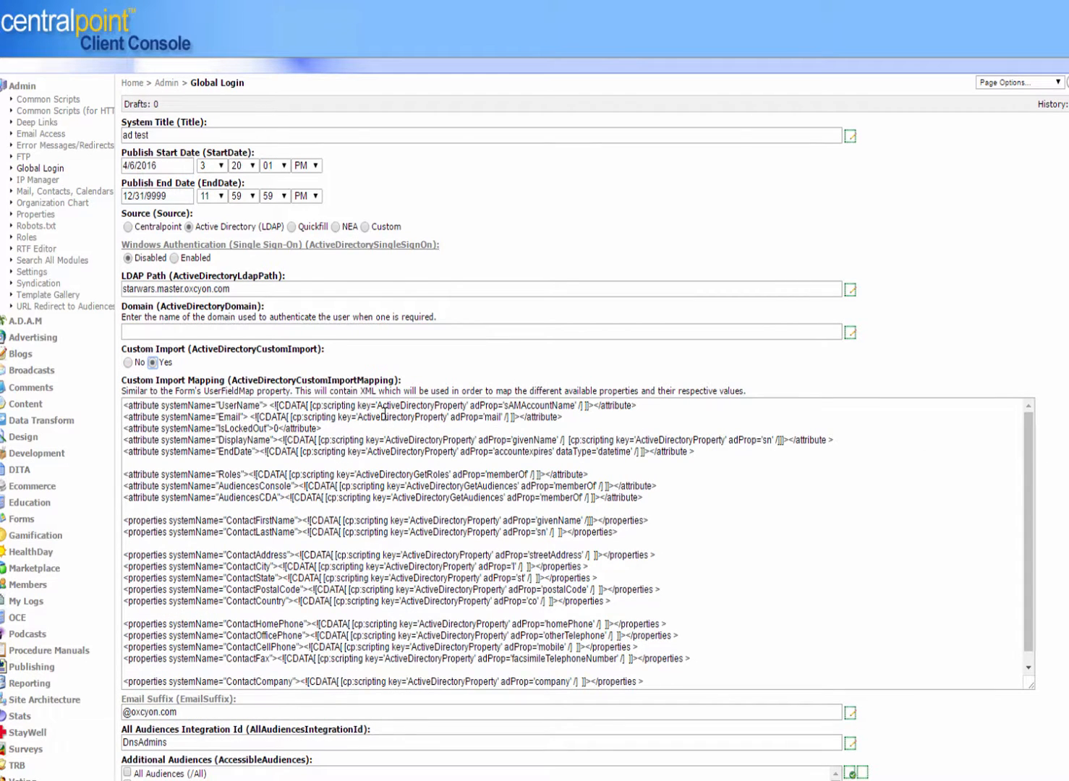
pyautogui.moveTo(384, 413); pyautogui.dragTo(493, 432)
pyautogui.click(508, 451)
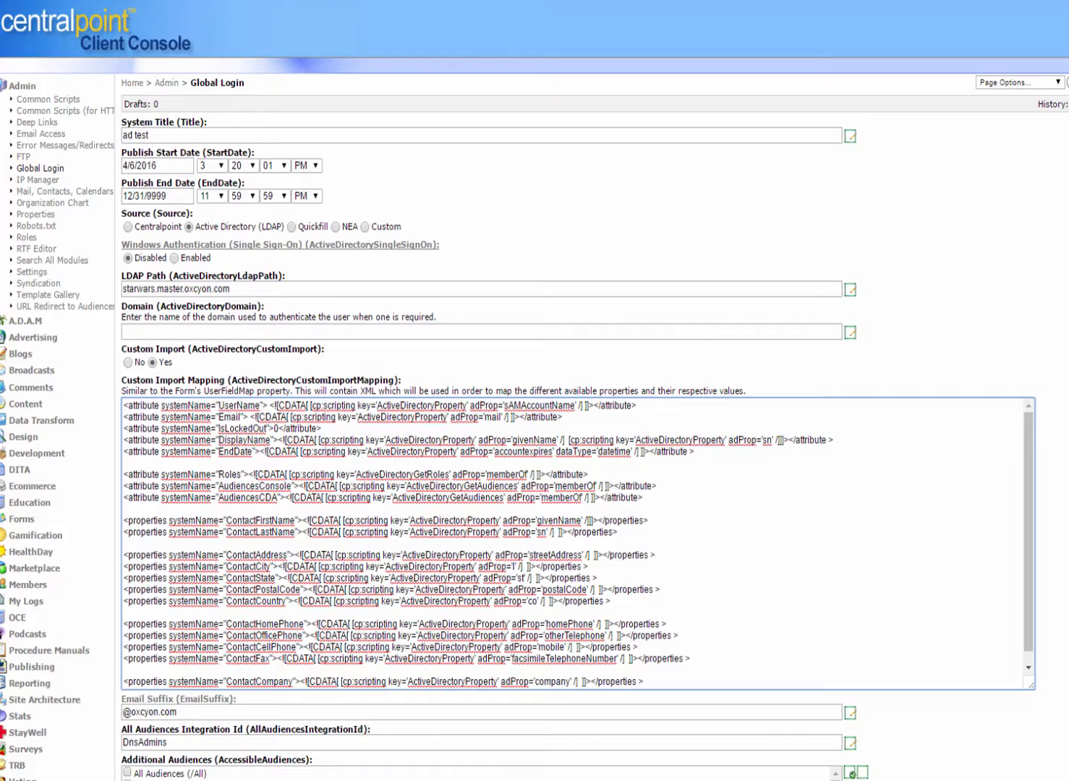
pyautogui.scroll(-6, 535, 391)
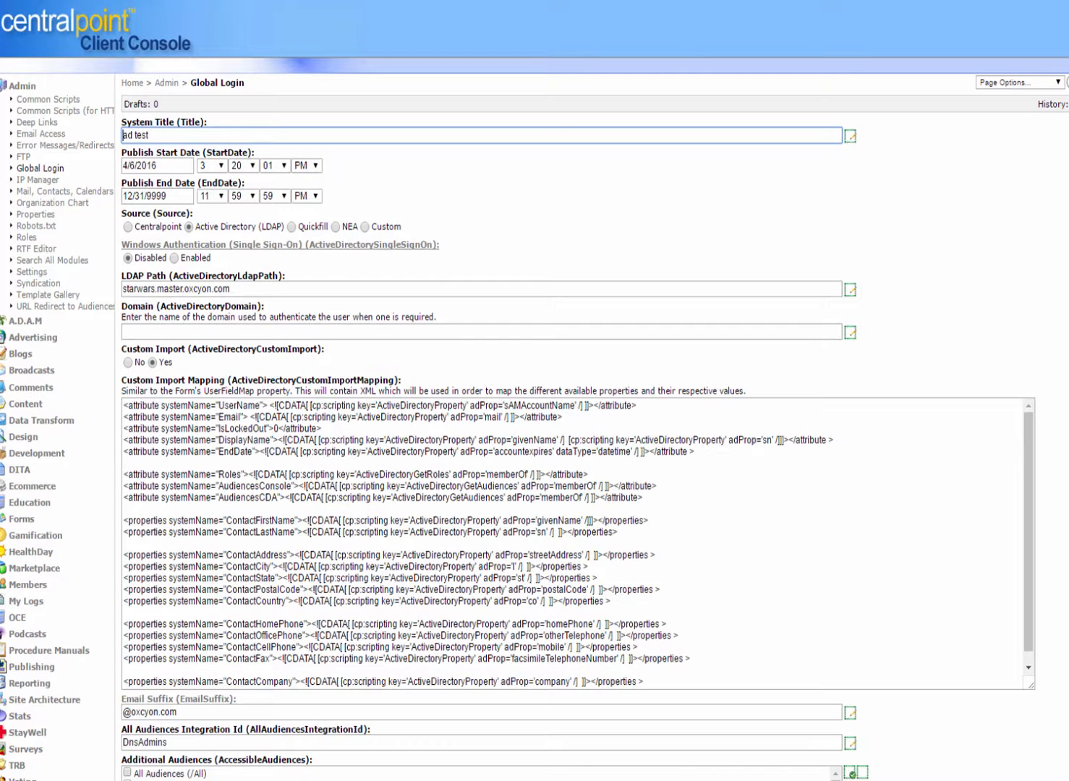
# Step: Open the module help scripts and insert the Active Directory Get Audiences script into the custom import mapping
pyautogui.click(1066, 130)
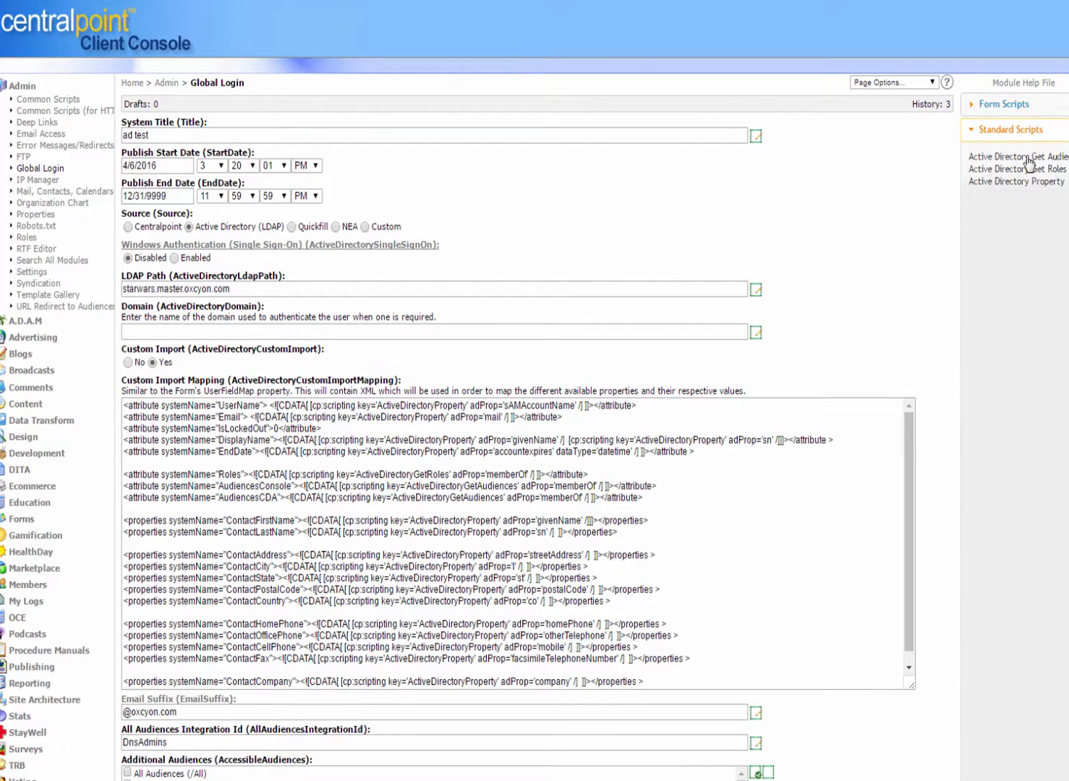
pyautogui.moveTo(1028, 162)
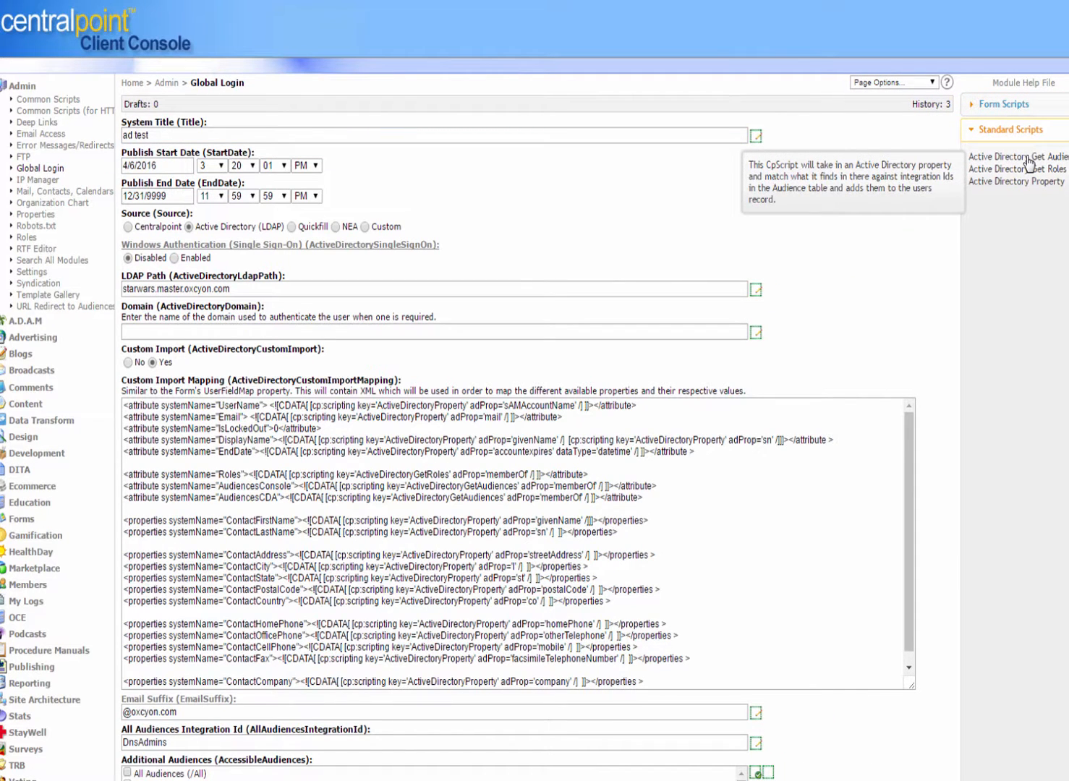
pyautogui.moveTo(1029, 162); pyautogui.dragTo(489, 467)
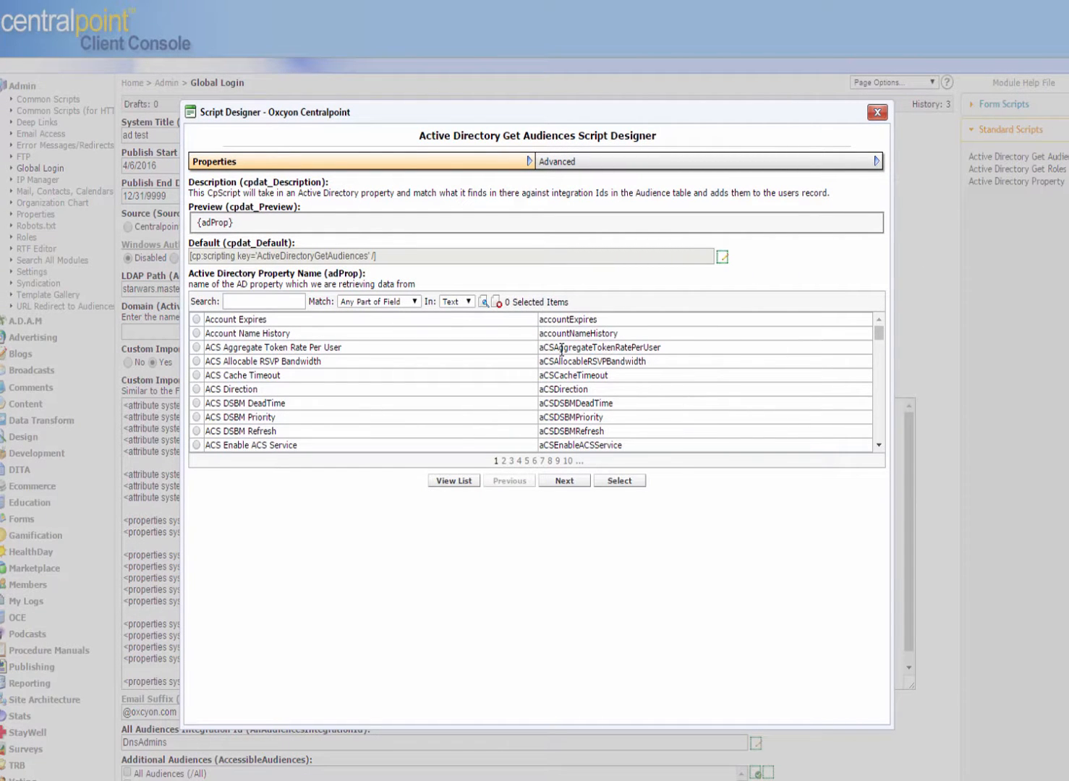
# Step: Browse the Active Directory property pages in the Get Audiences script designer, close it, and review the custom import mapping lines
pyautogui.click(504, 461)
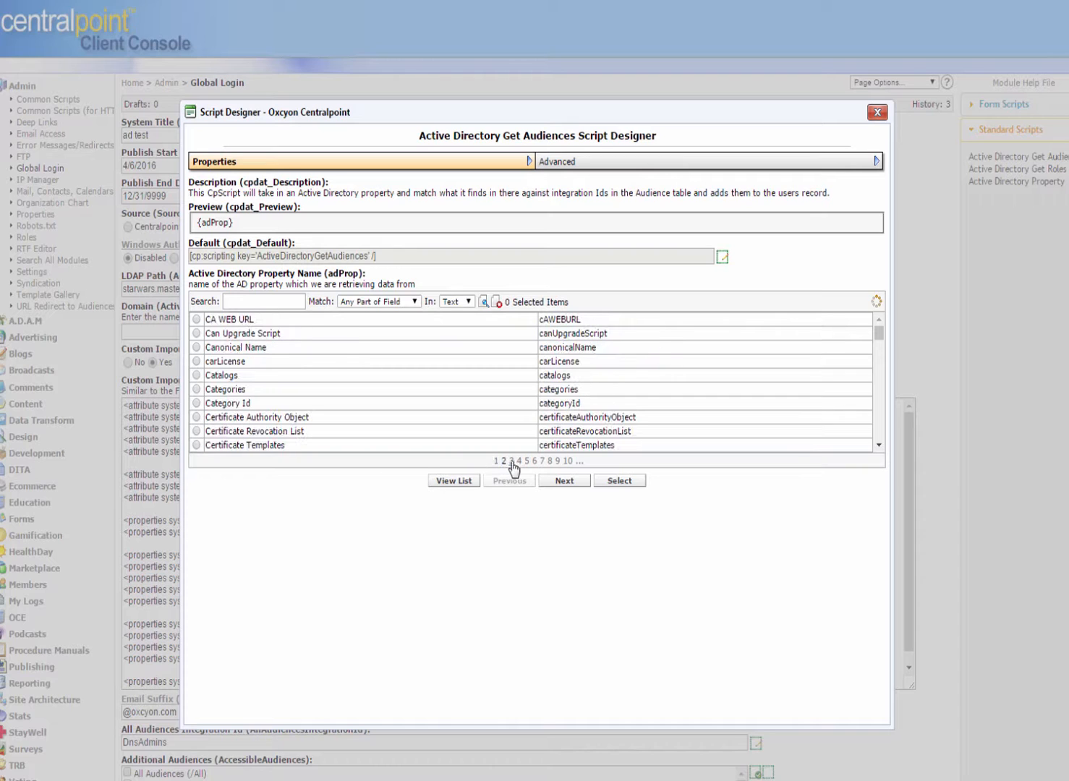
pyautogui.click(512, 462)
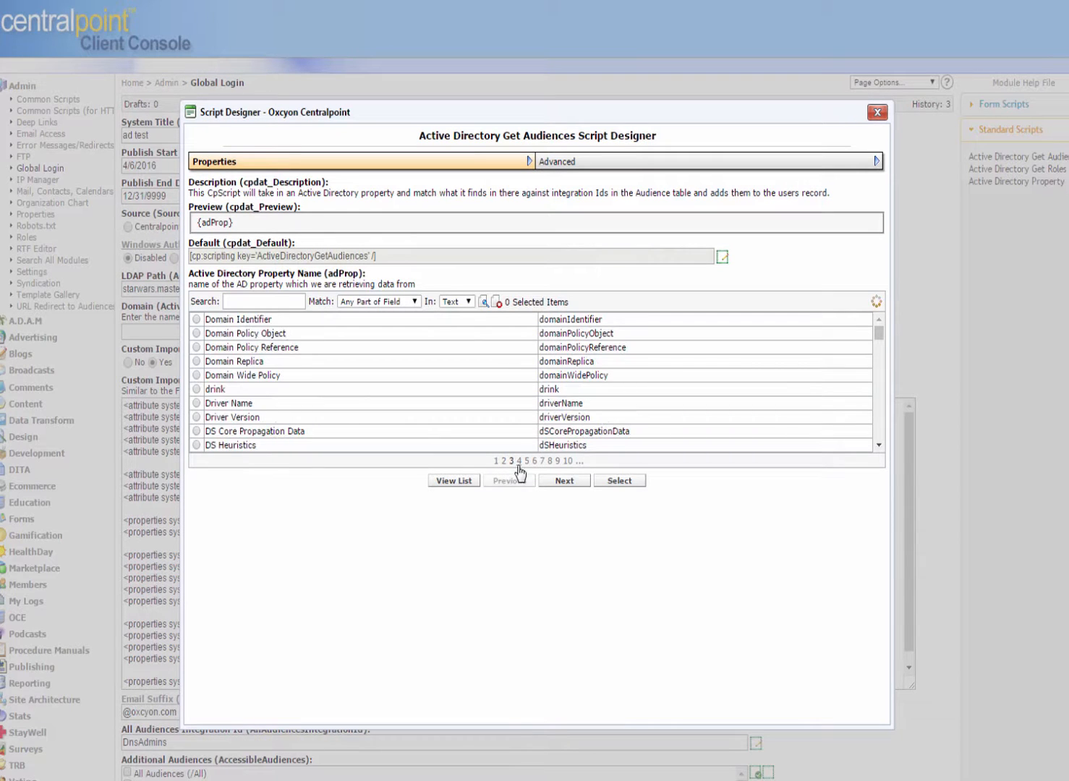
pyautogui.click(519, 462)
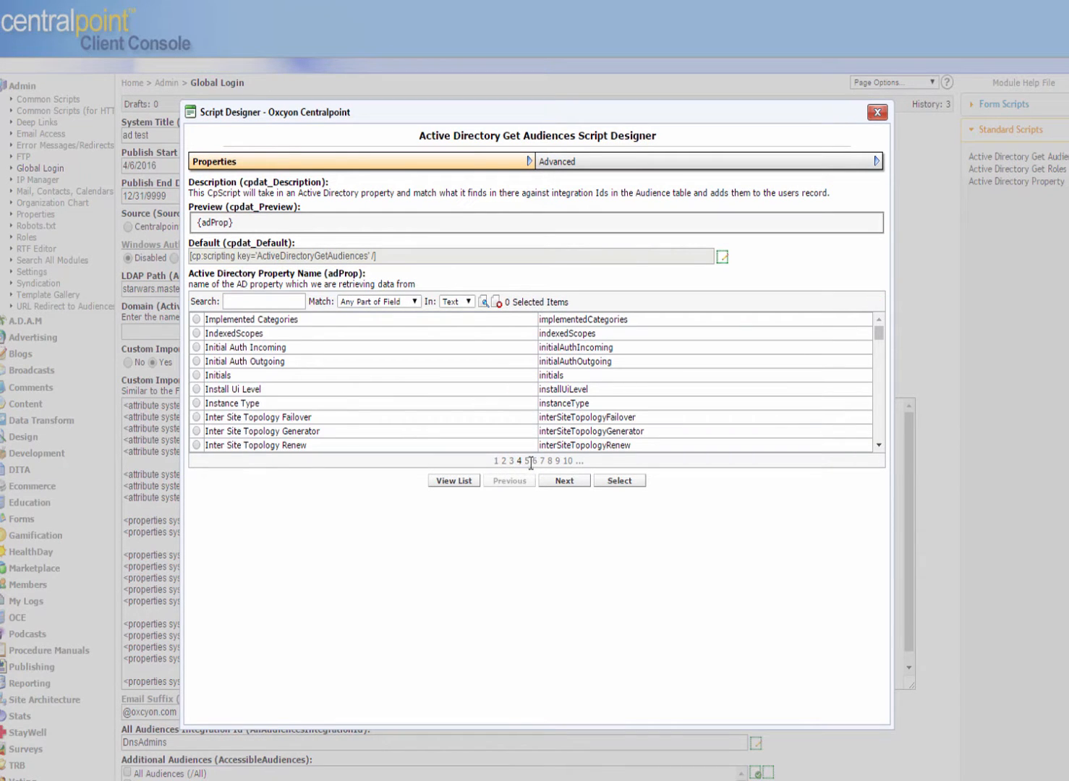
pyautogui.click(527, 462)
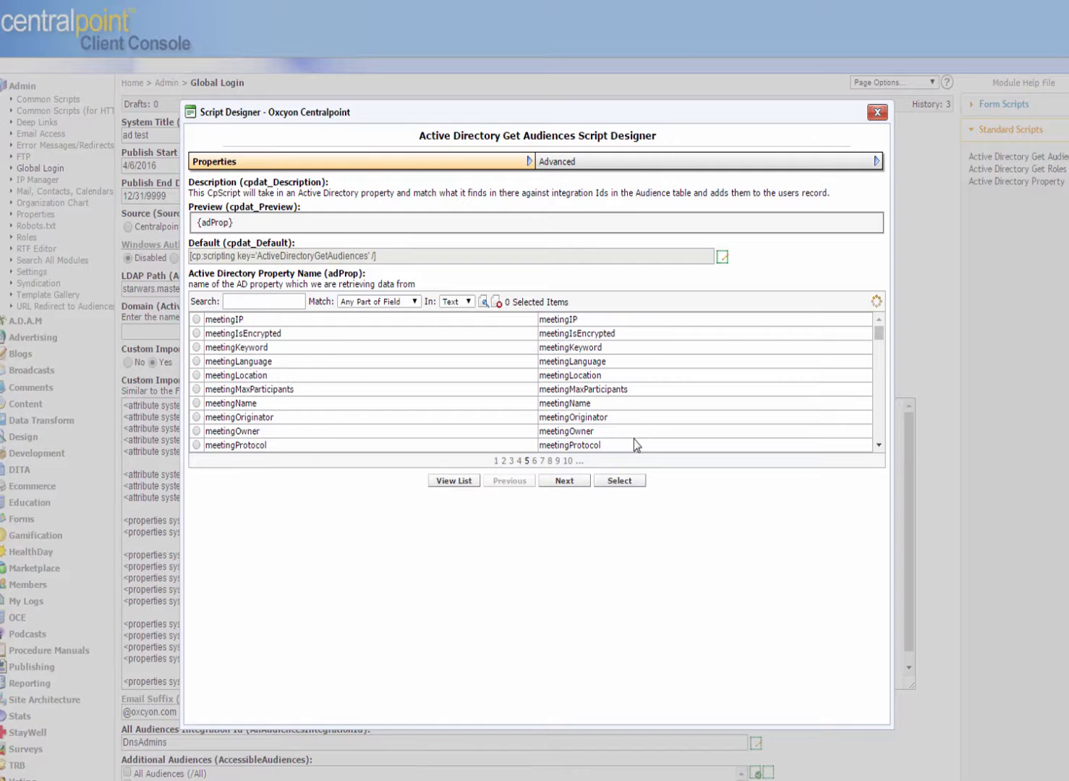
pyautogui.click(534, 462)
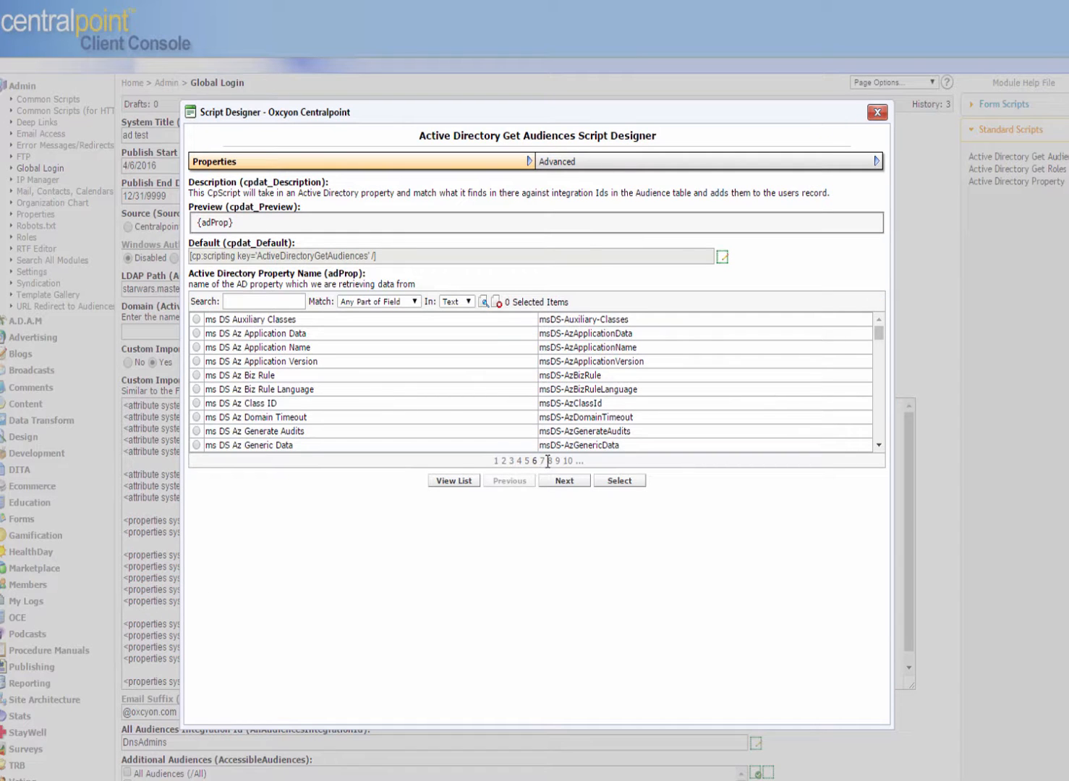
pyautogui.click(543, 462)
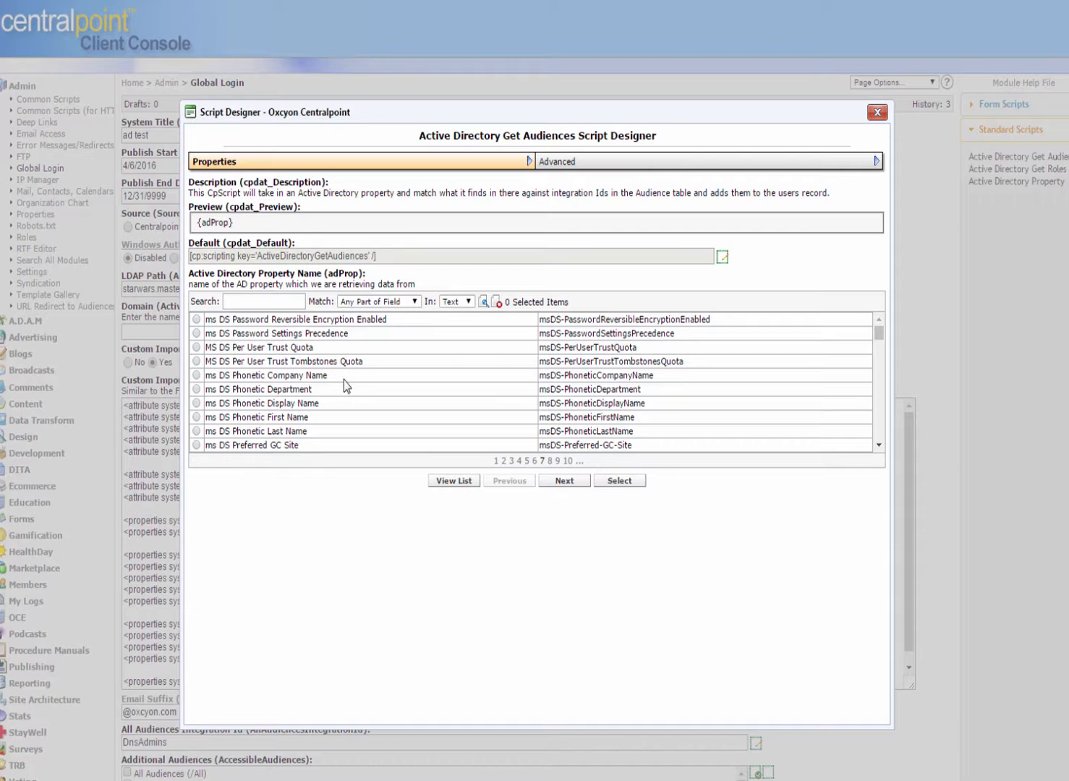
pyautogui.click(550, 461)
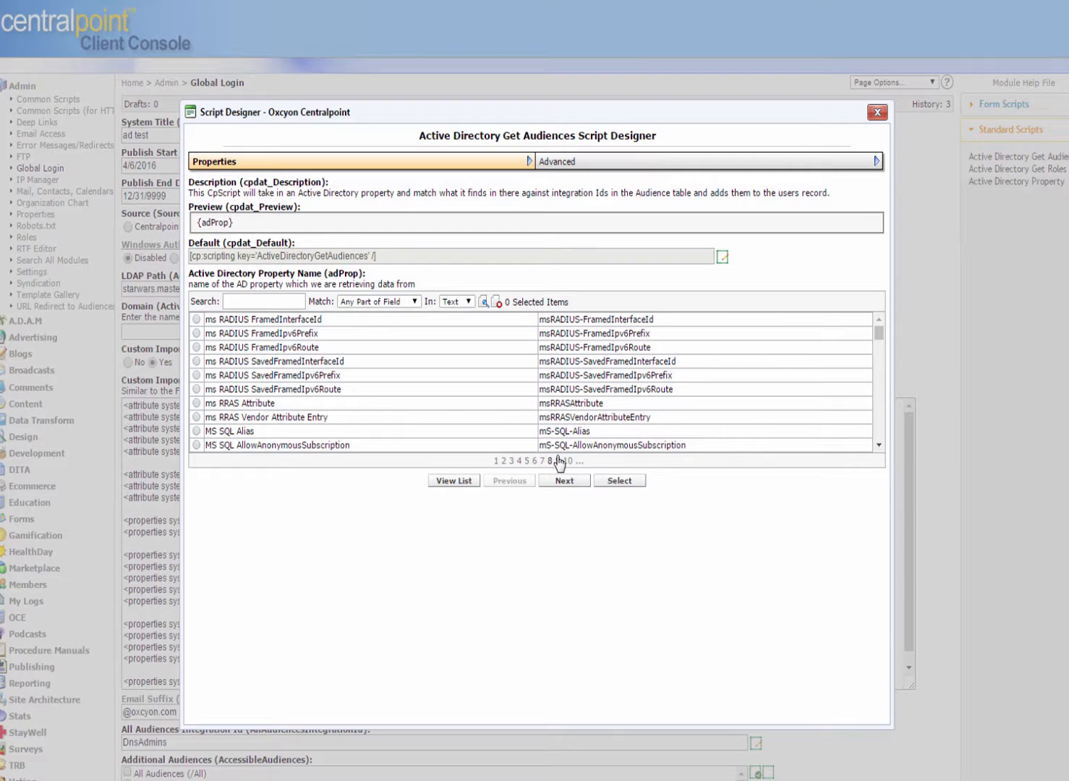
pyautogui.click(557, 461)
pyautogui.click(568, 461)
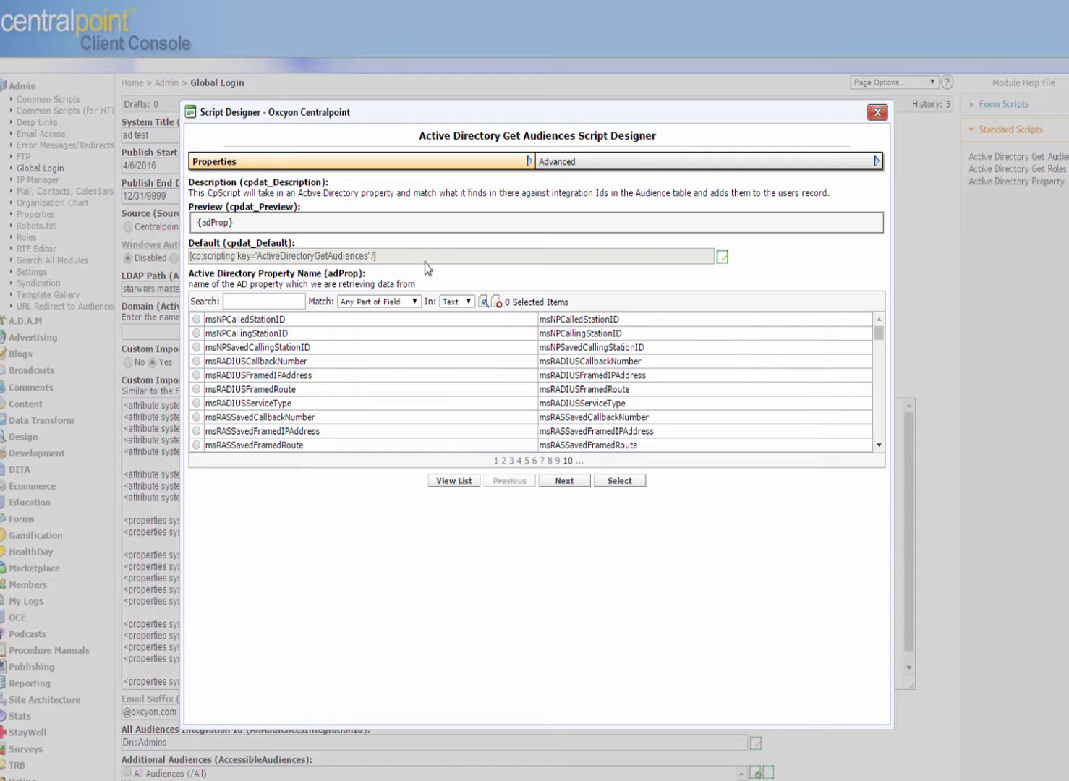
pyautogui.click(878, 112)
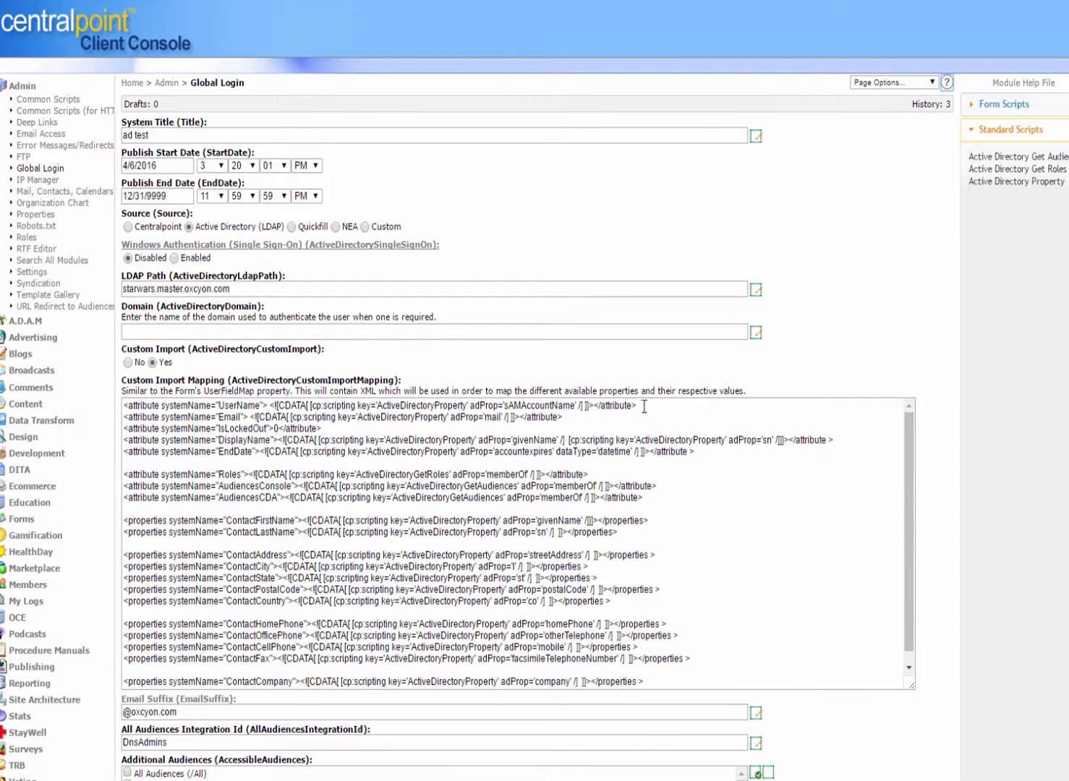
pyautogui.moveTo(644, 407); pyautogui.dragTo(57, 343)
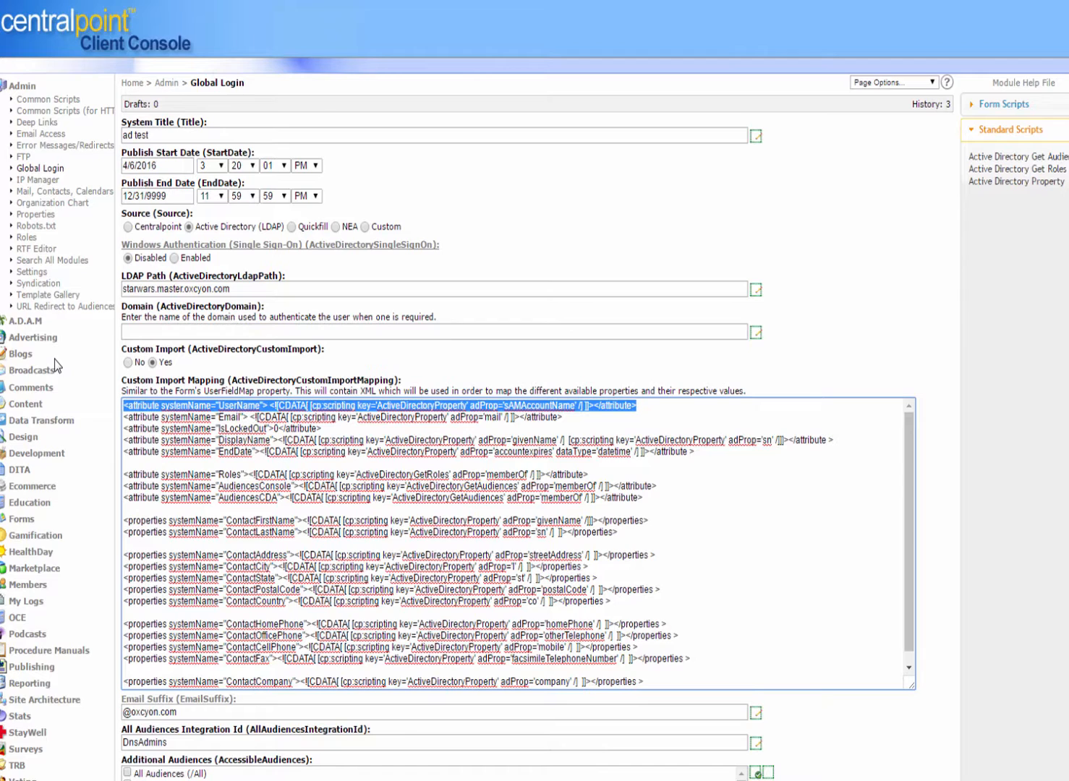
pyautogui.click(57, 174)
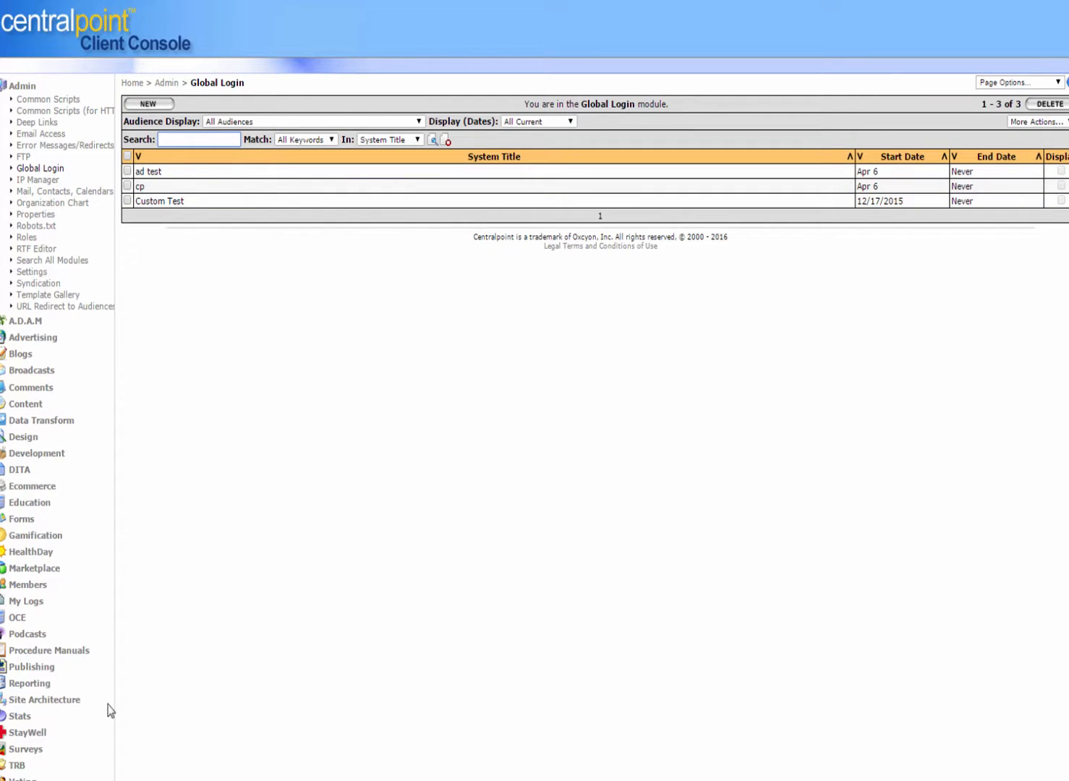
# Step: Open the development administrator under Site Architecture and view its Personalization, Configuration and Contact tabs
pyautogui.click(39, 701)
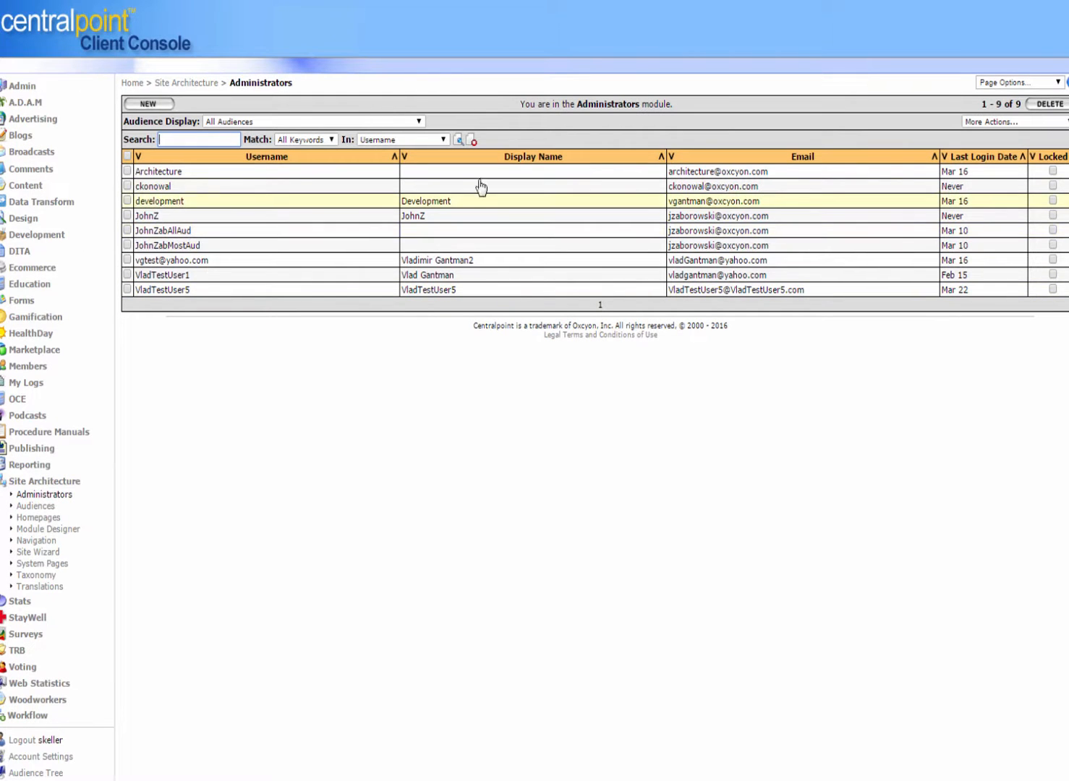
pyautogui.click(1020, 82)
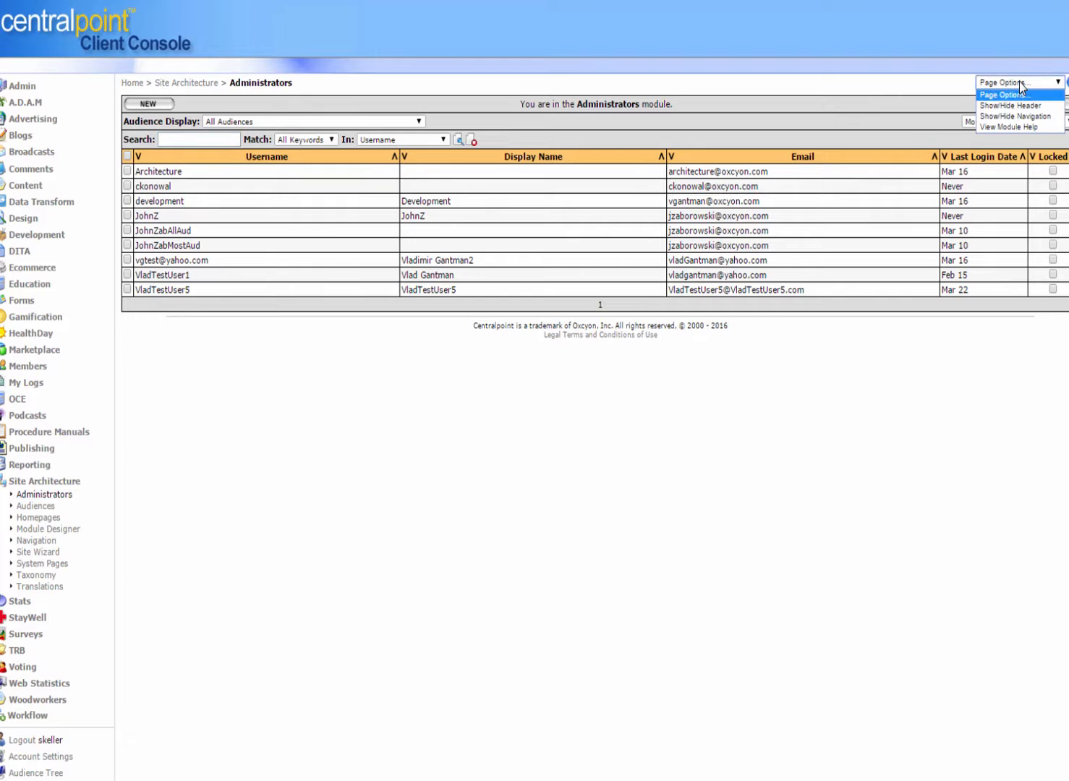
pyautogui.click(515, 416)
pyautogui.click(160, 209)
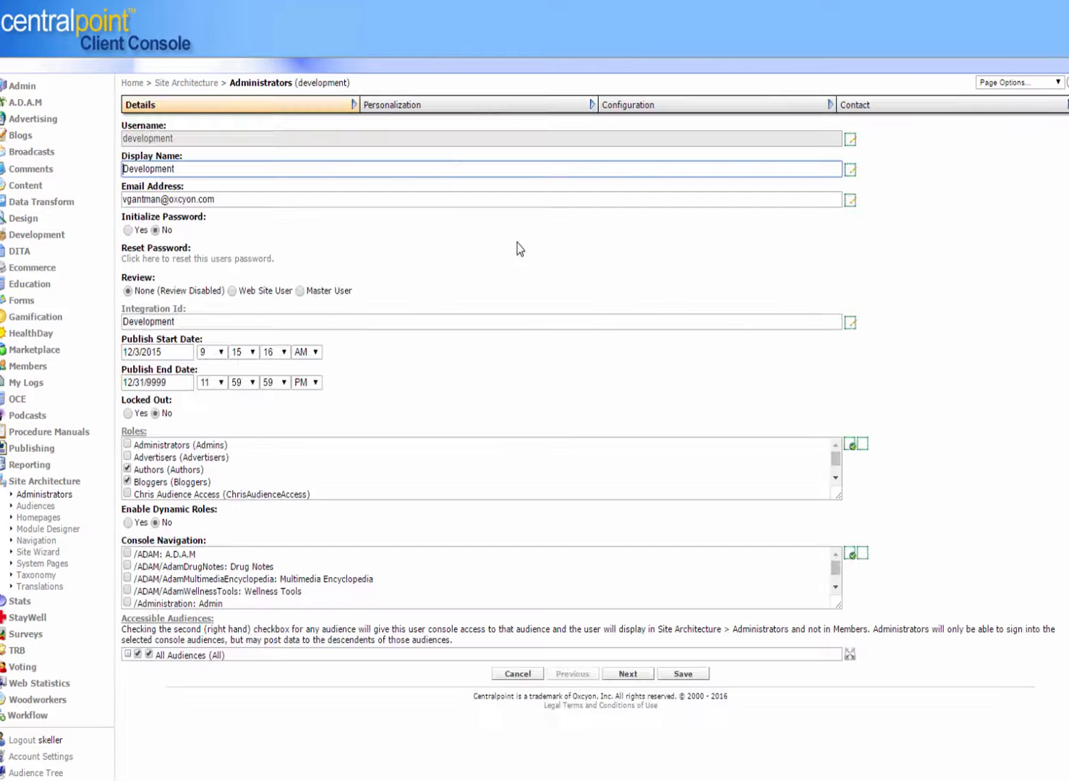
pyautogui.click(459, 107)
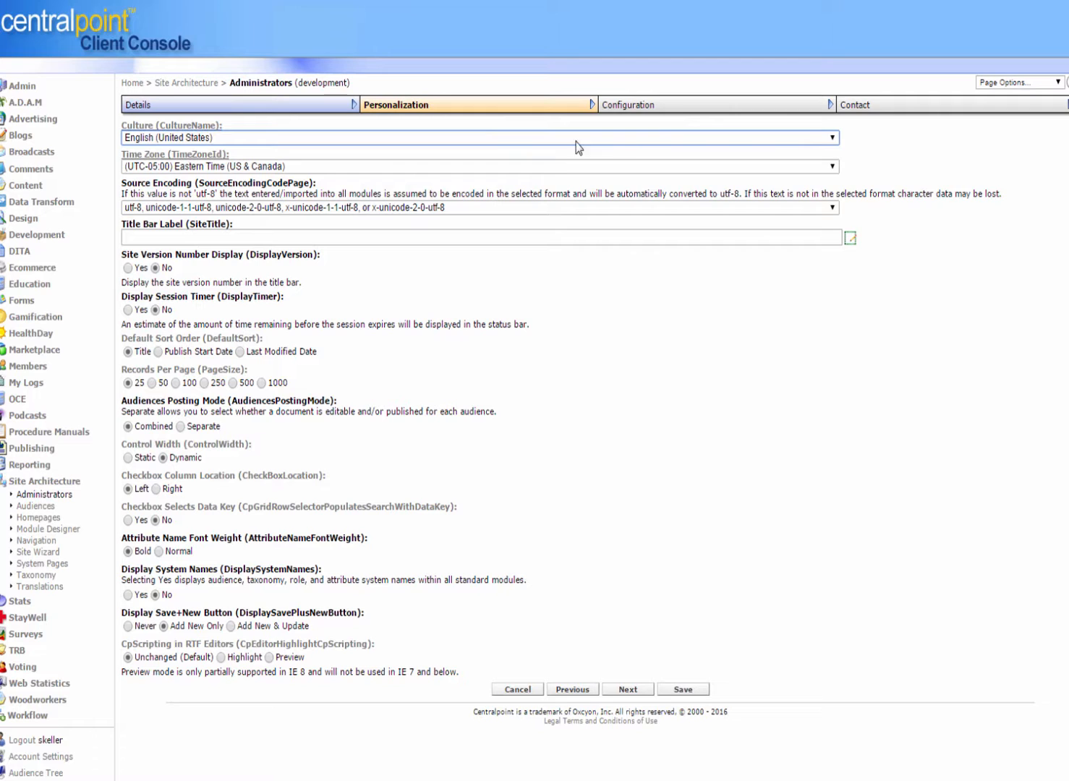
pyautogui.click(676, 114)
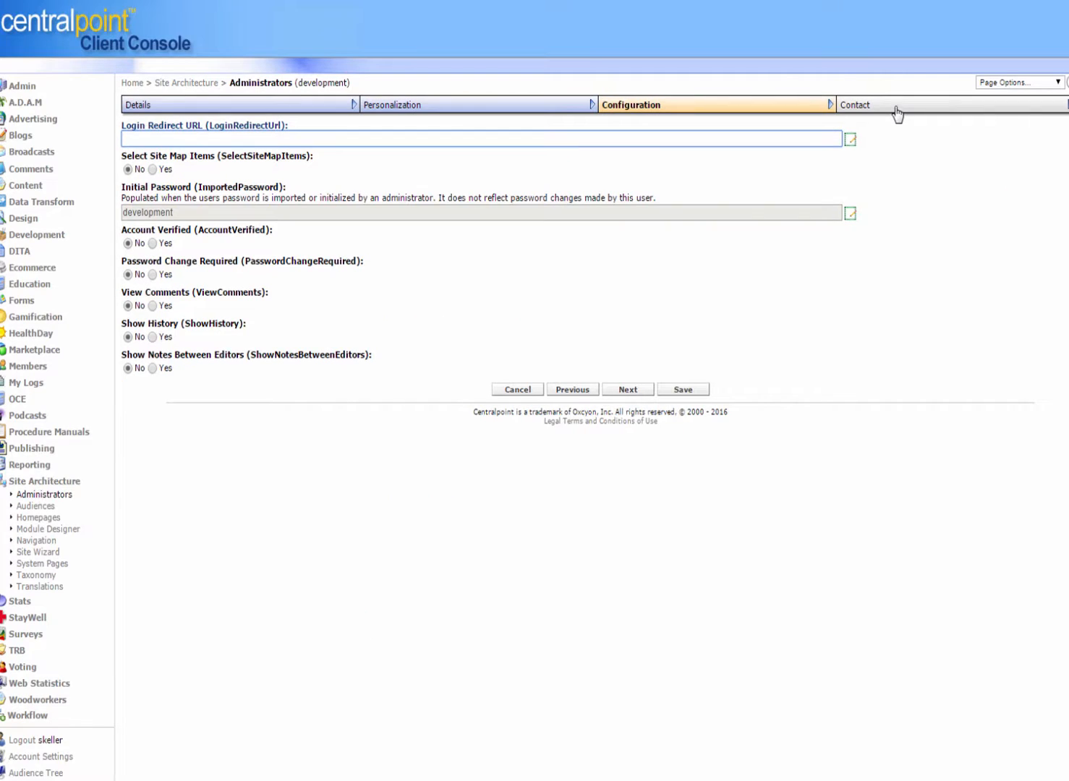
pyautogui.click(897, 113)
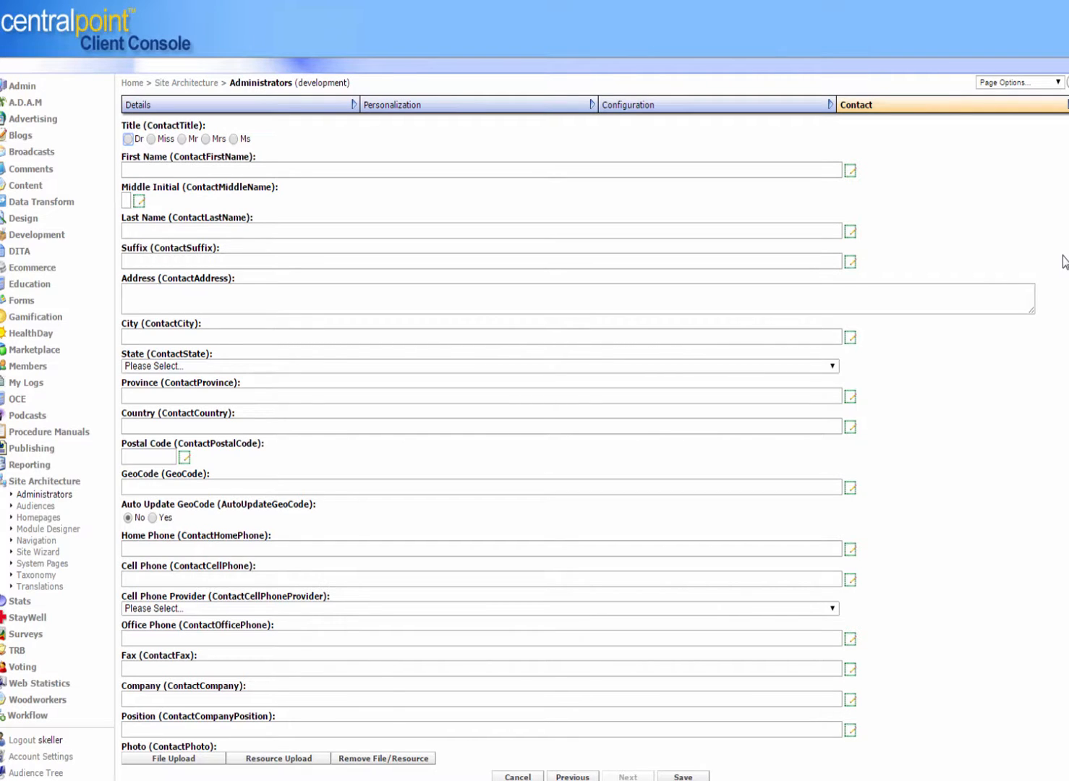
# Step: Browse the Organization Chart and Roles modules under Admin
pyautogui.click(28, 486)
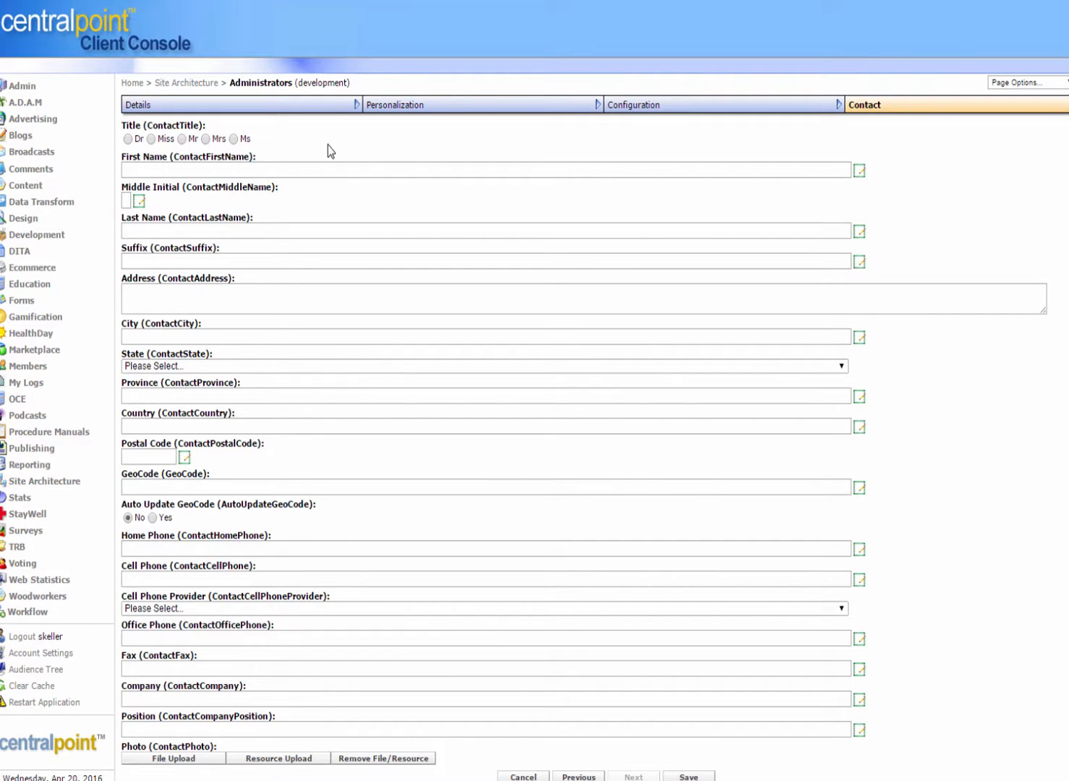
pyautogui.click(22, 86)
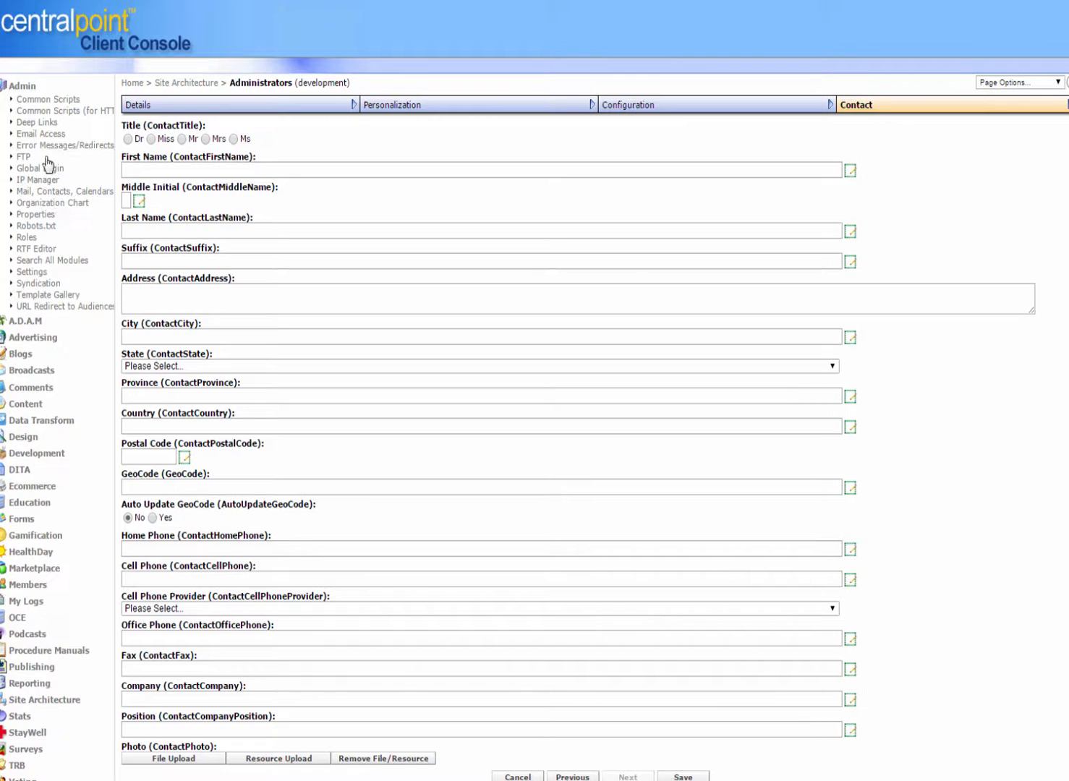
pyautogui.click(45, 204)
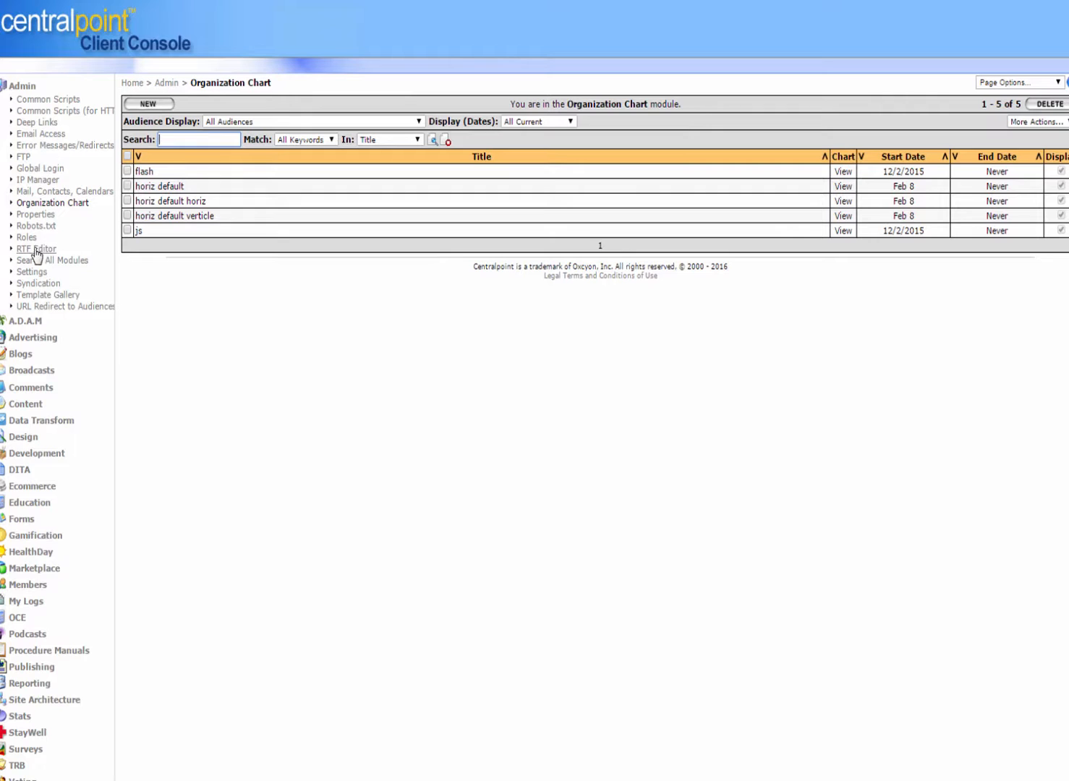
pyautogui.click(26, 238)
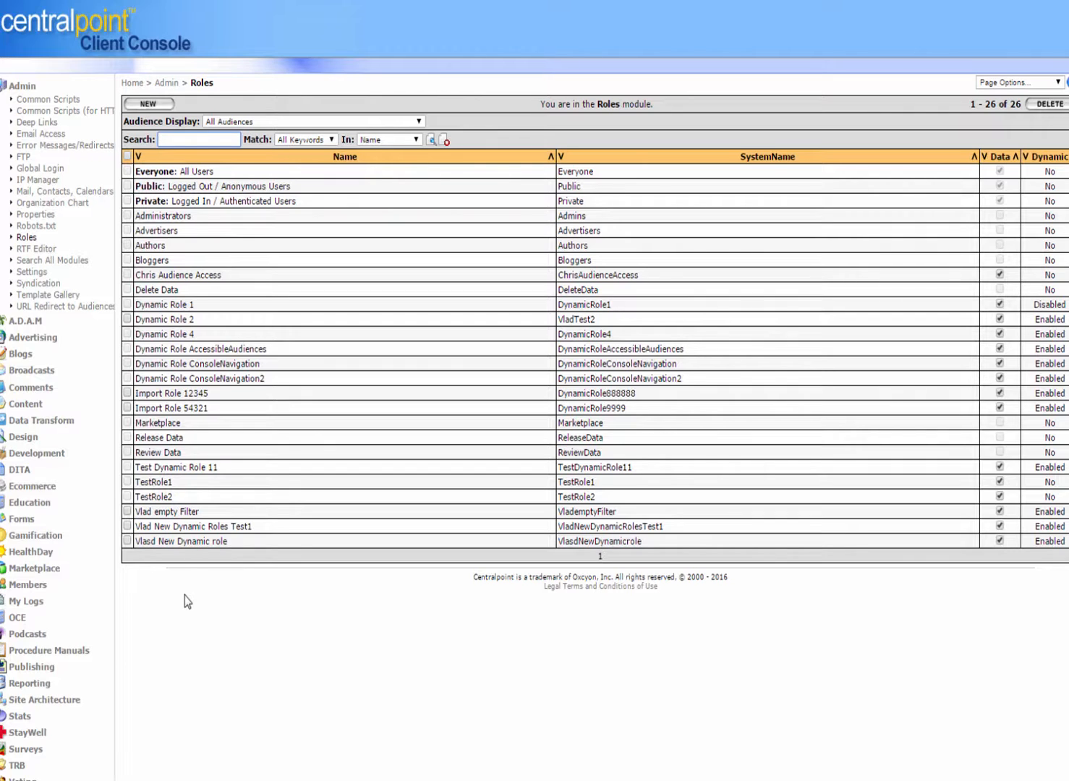
# Step: Open the Pearl, Akoya cultured record in Generic Enhanced A and examine its expanded Roles list
pyautogui.click(26, 404)
pyautogui.click(55, 521)
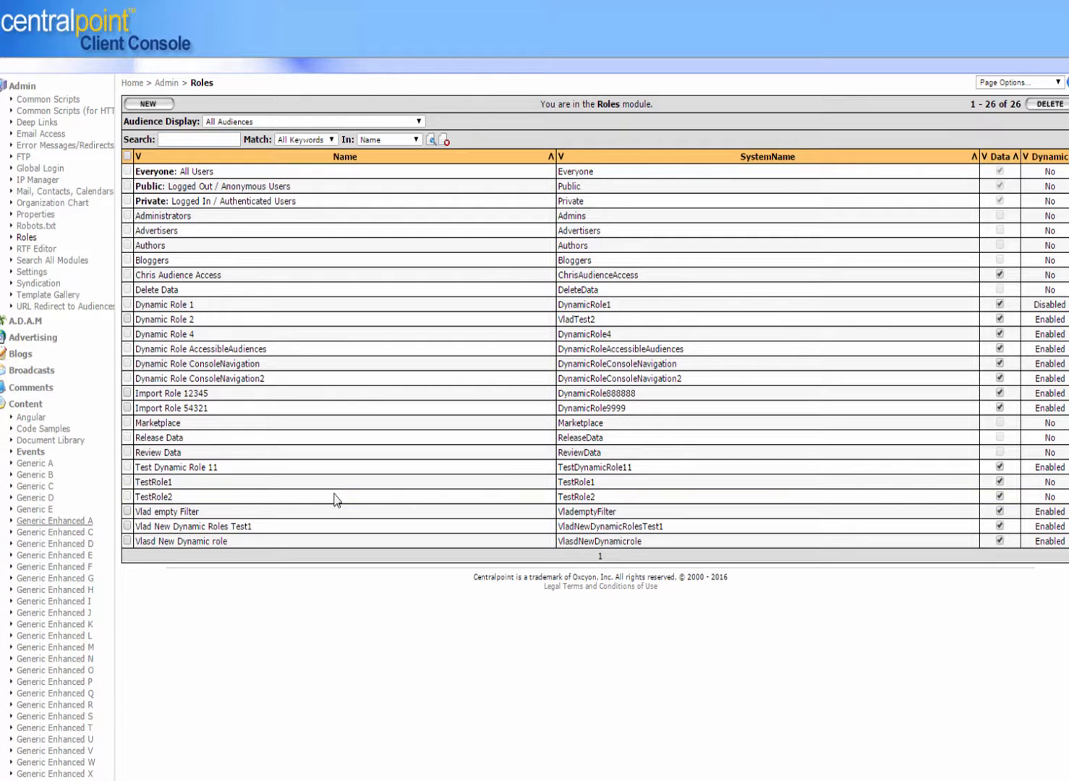
pyautogui.click(152, 172)
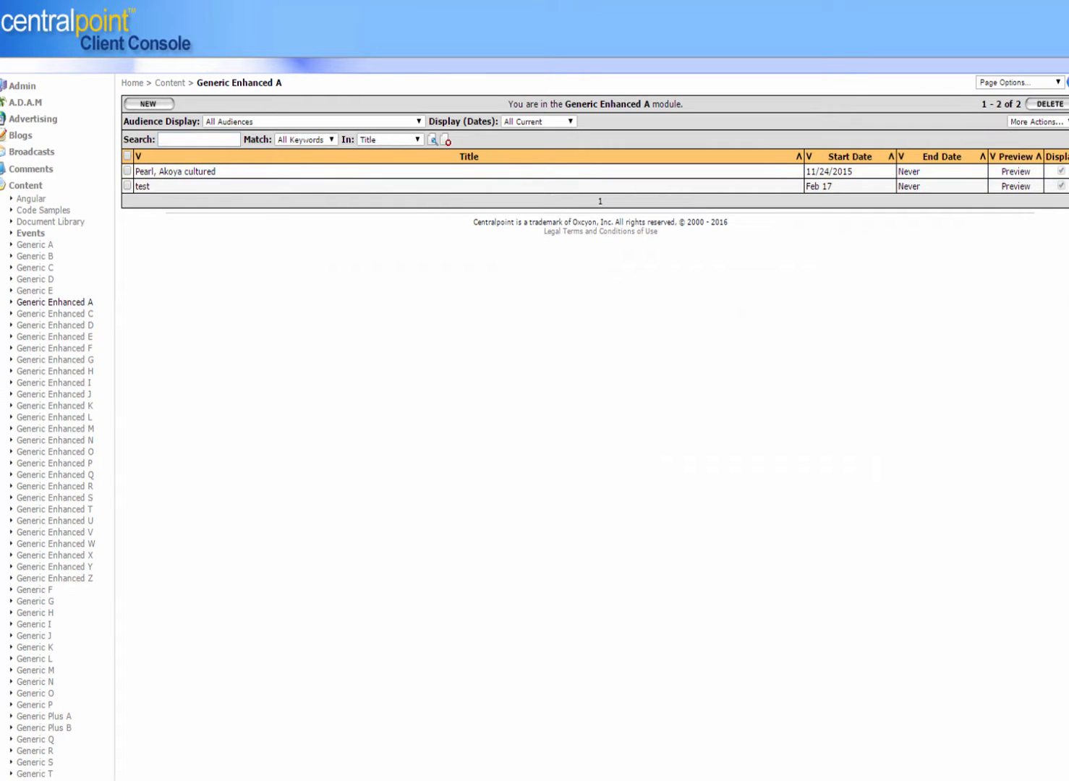
pyautogui.scroll(-20, 1064, 751)
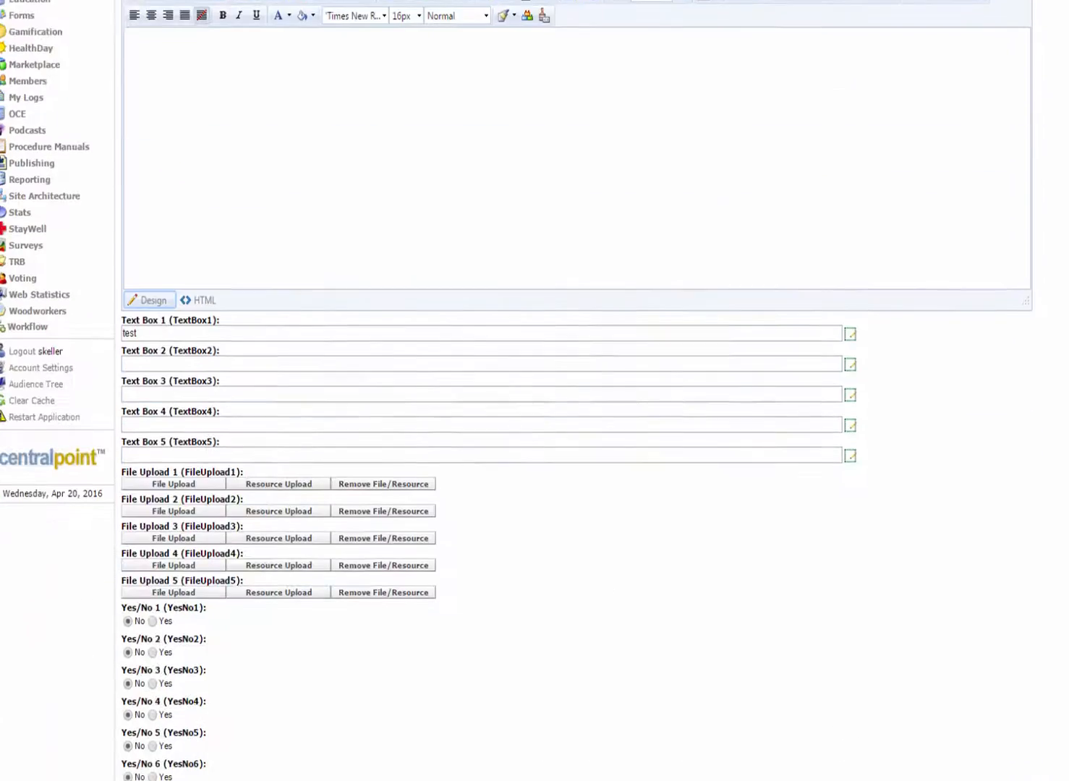
pyautogui.scroll(-3, 1063, 751)
pyautogui.scroll(3, 1051, 740)
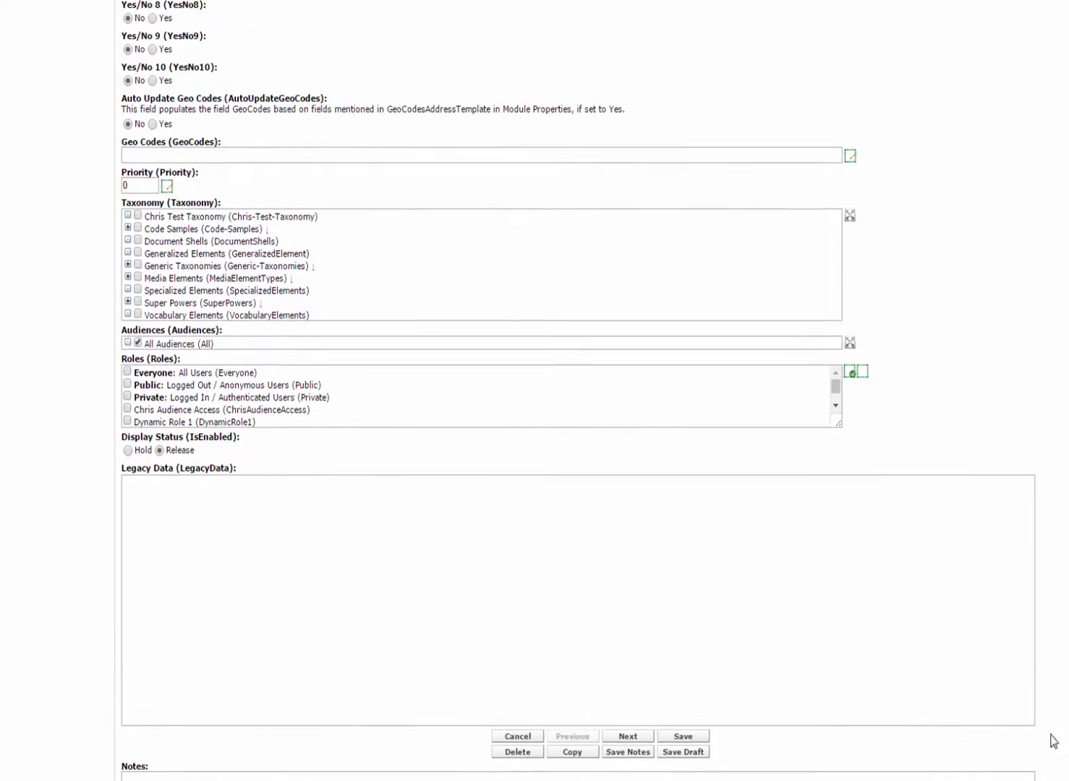
pyautogui.moveTo(838, 423); pyautogui.dragTo(848, 531)
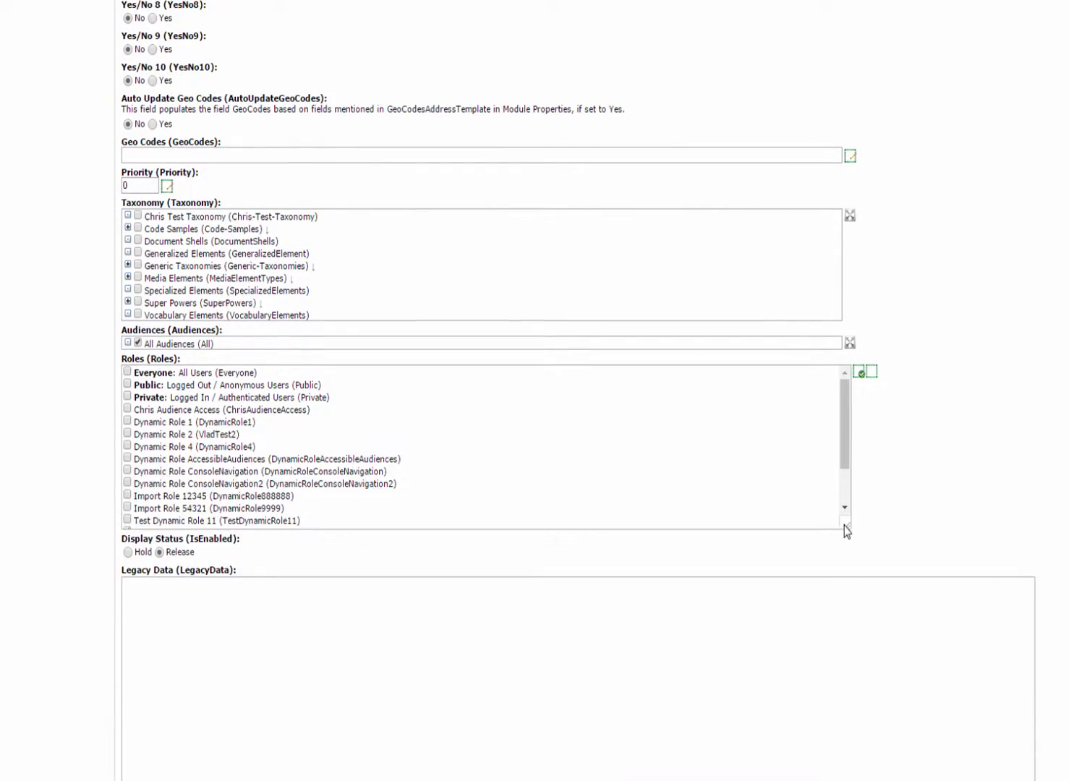
pyautogui.click(128, 422)
pyautogui.scroll(15, 535, 391)
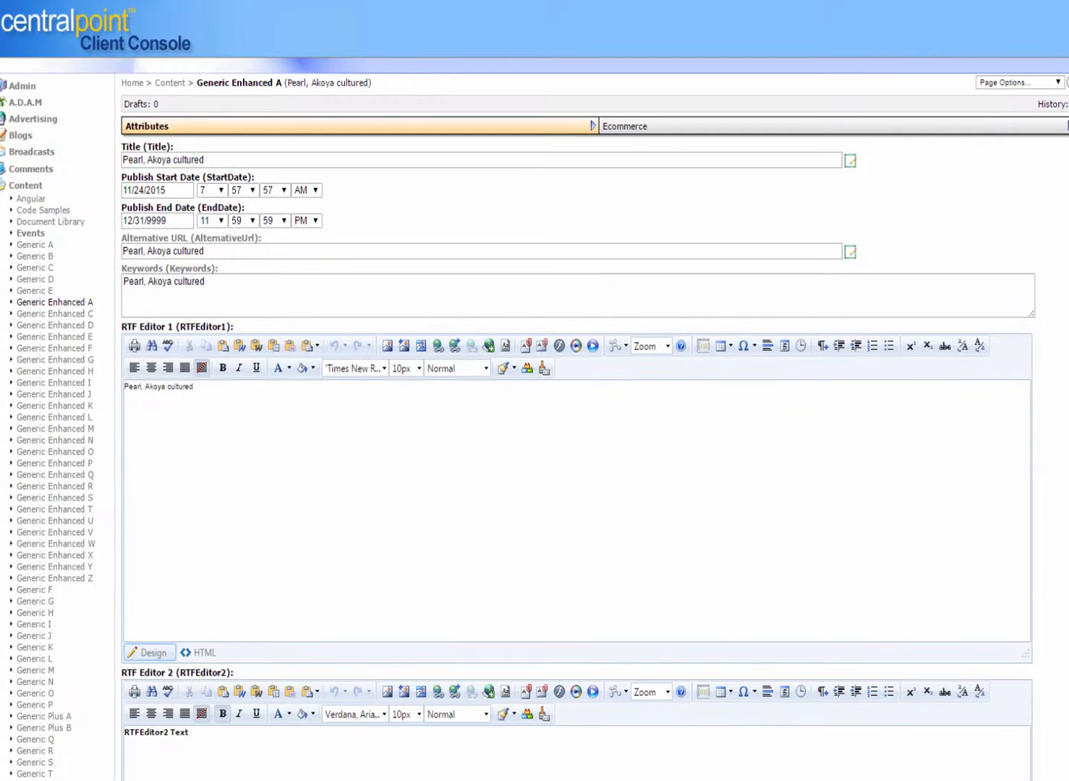
# Step: Open Dynamic Role 1 in the Roles module and examine its name and filter builder conditions
pyautogui.click(21, 185)
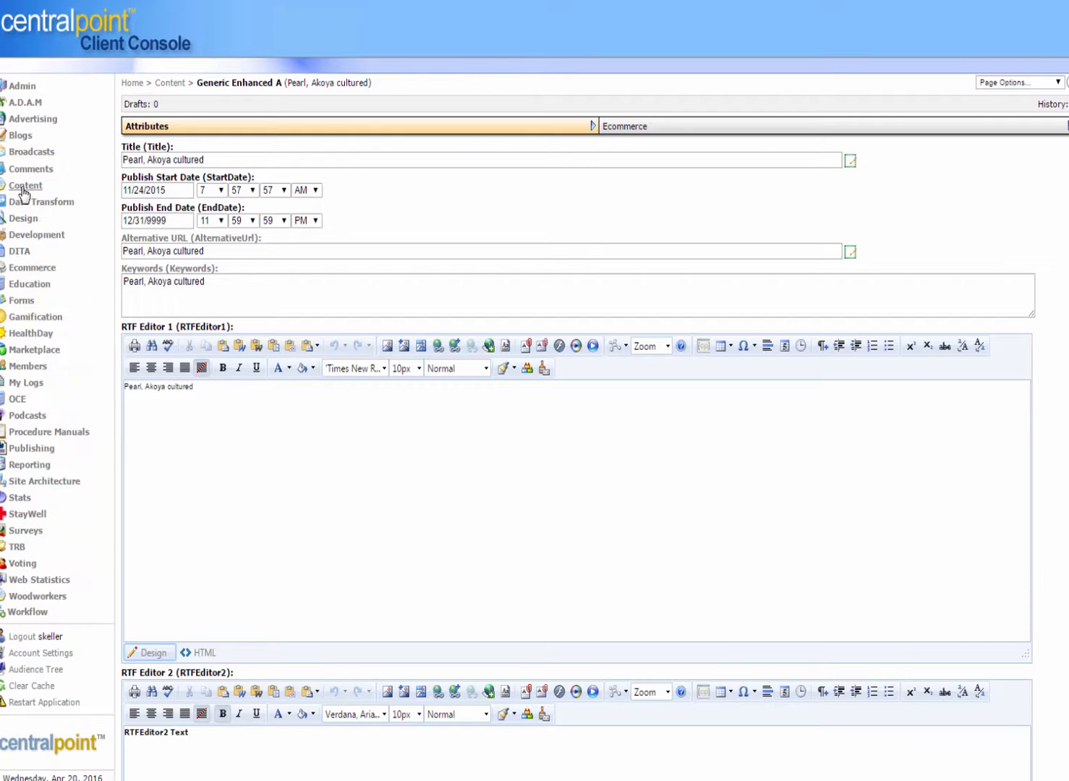
pyautogui.click(24, 86)
pyautogui.click(32, 240)
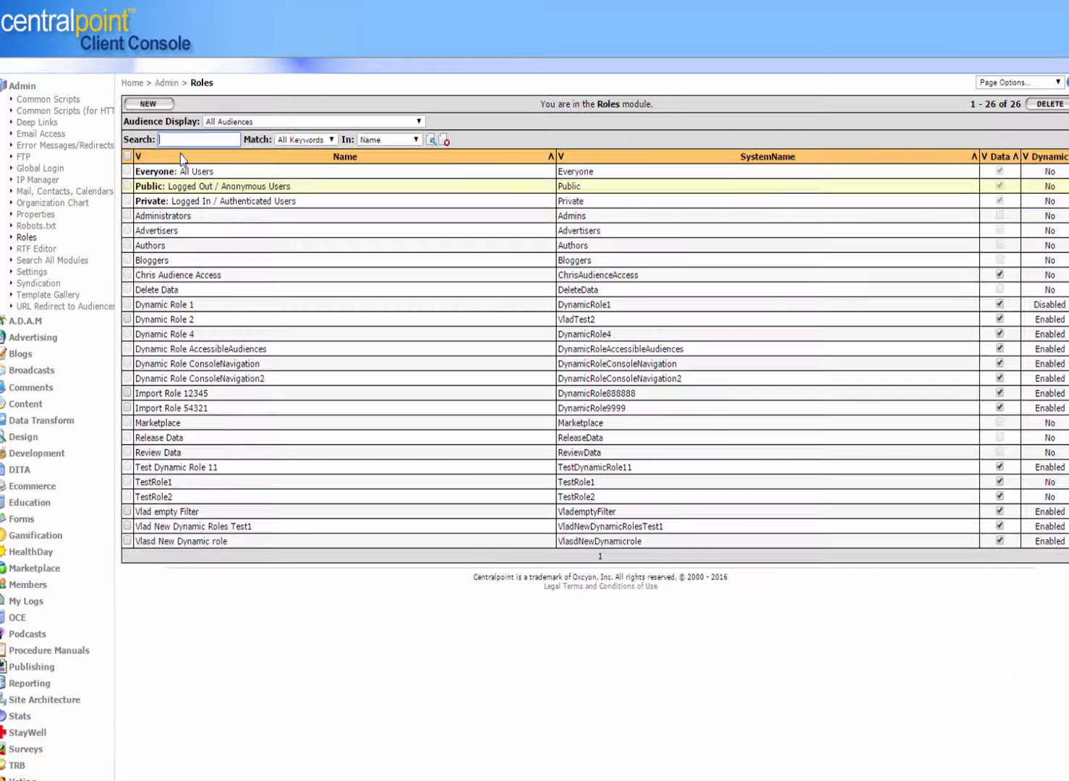
pyautogui.click(166, 307)
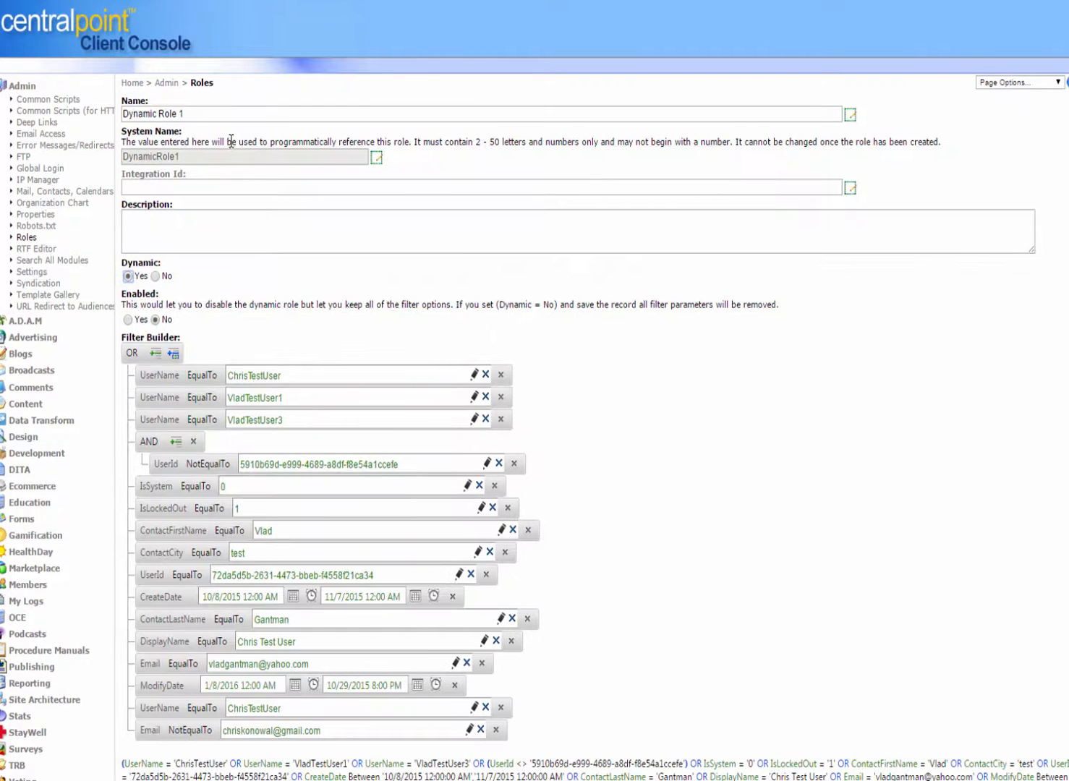
pyautogui.moveTo(217, 119); pyautogui.dragTo(104, 90)
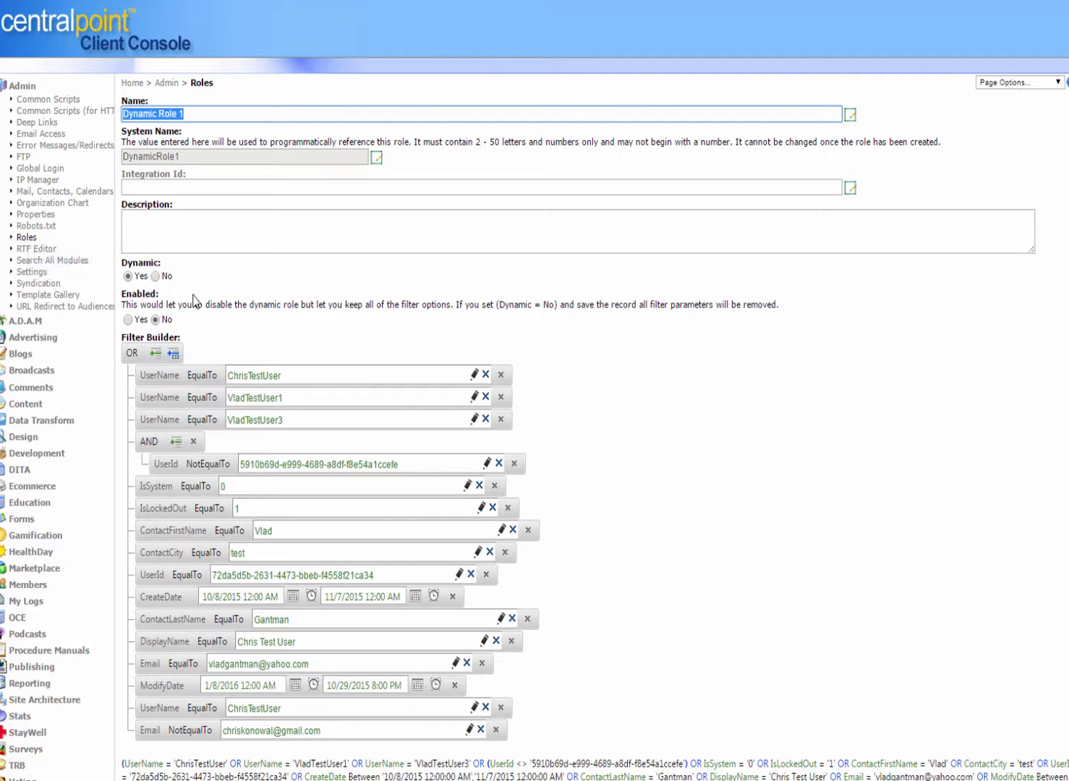
# Step: Start a new role in the Roles module, make it dynamic, and add a StartDate filter condition
pyautogui.click(27, 238)
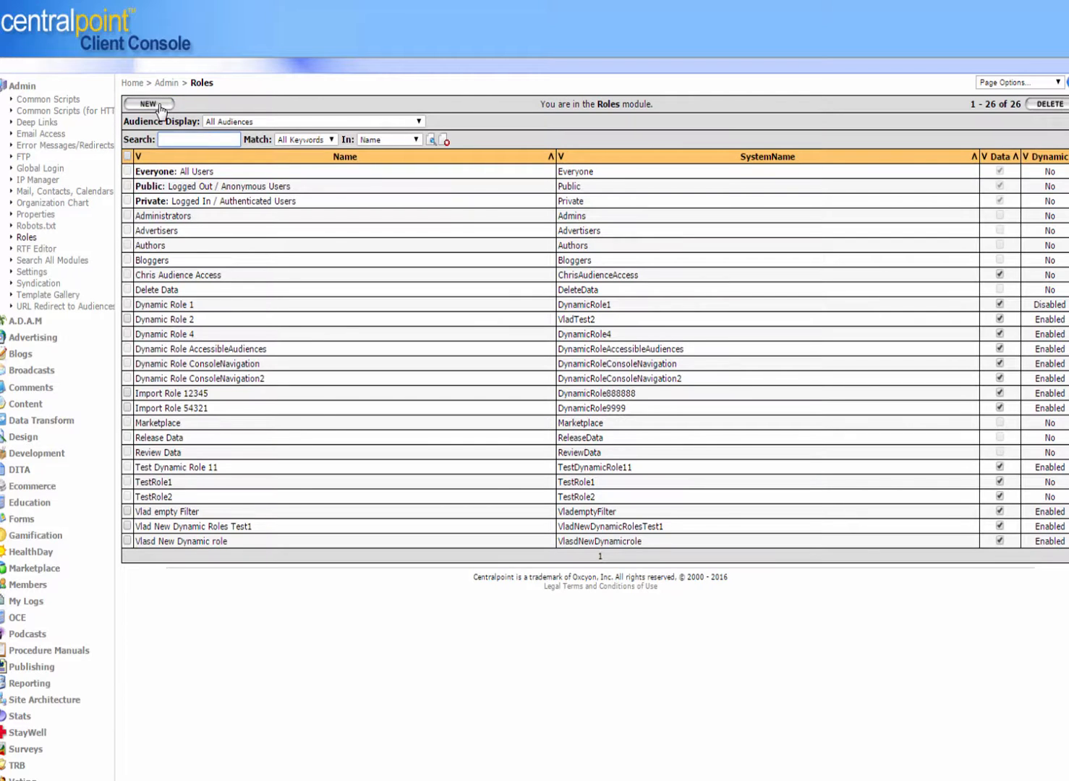
pyautogui.click(158, 103)
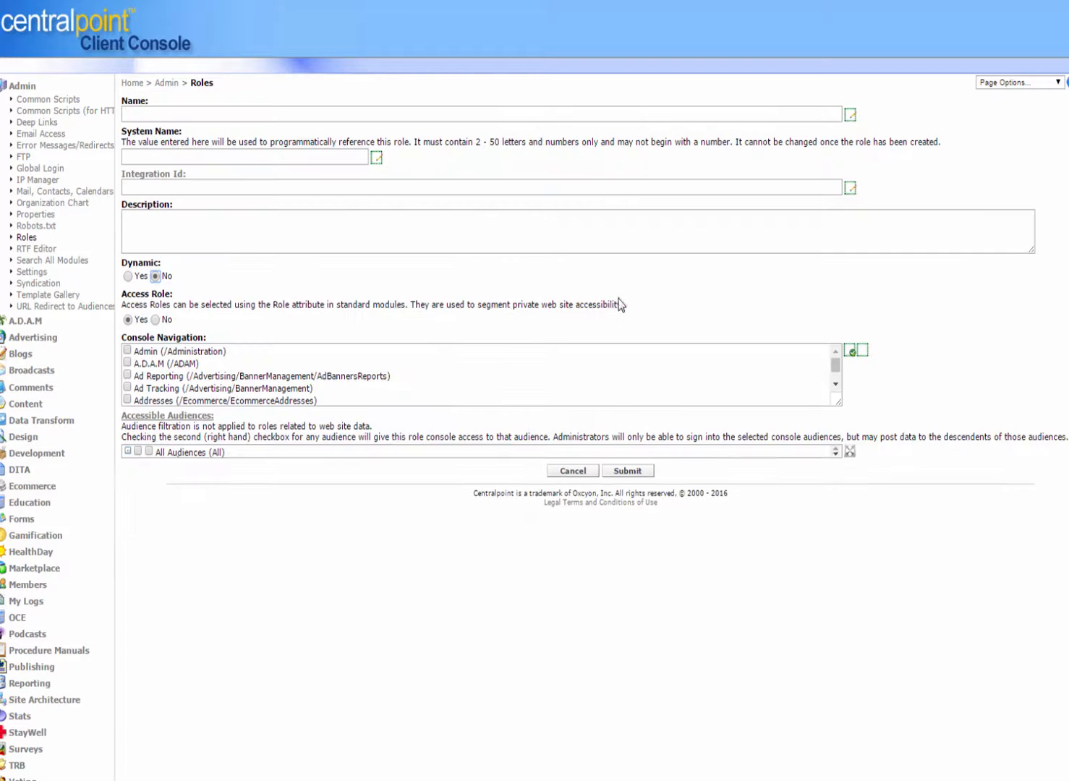
pyautogui.click(128, 277)
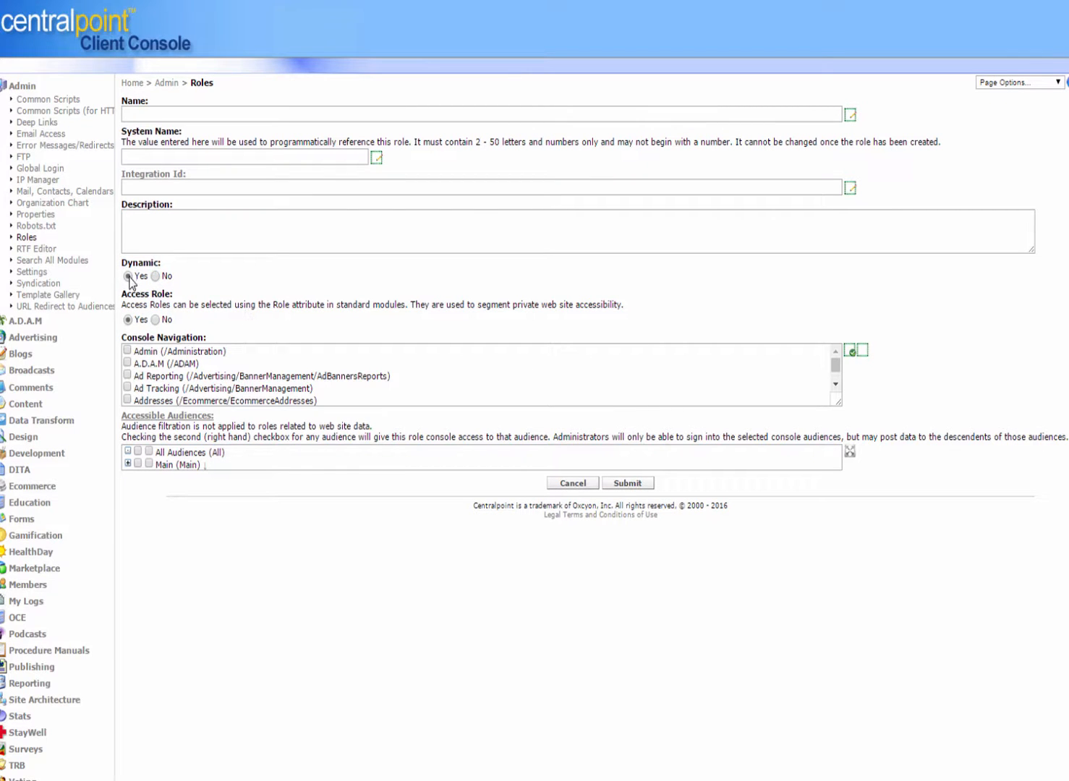
pyautogui.click(161, 354)
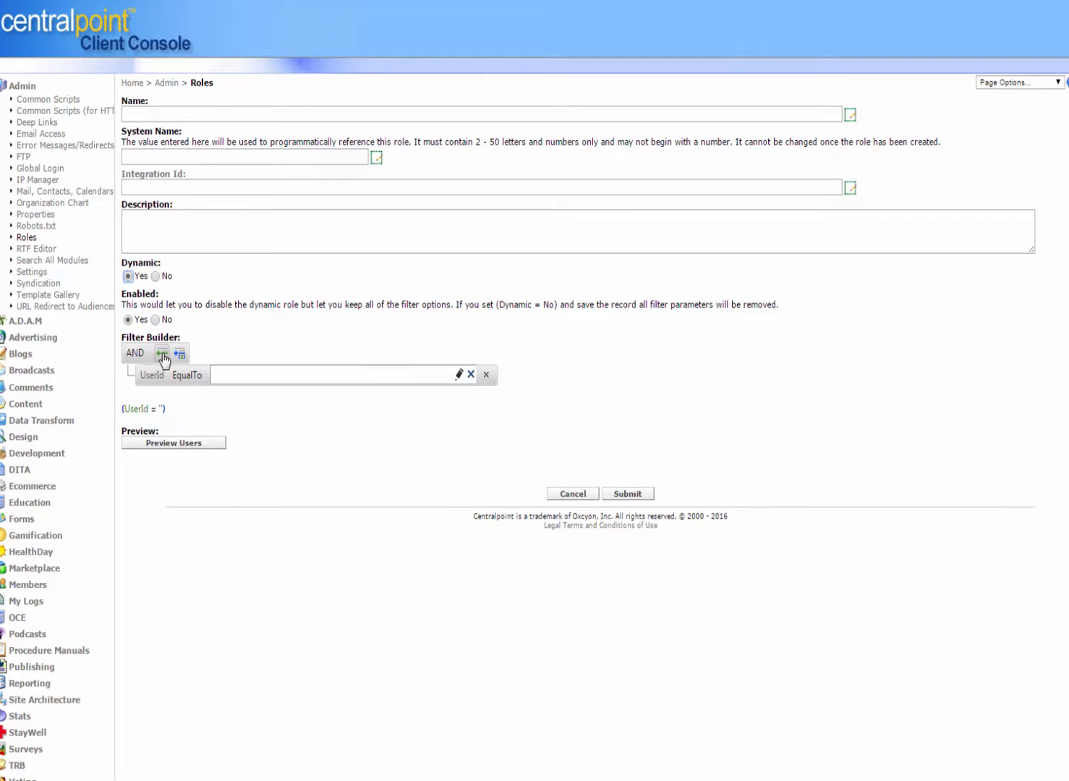
pyautogui.click(428, 375)
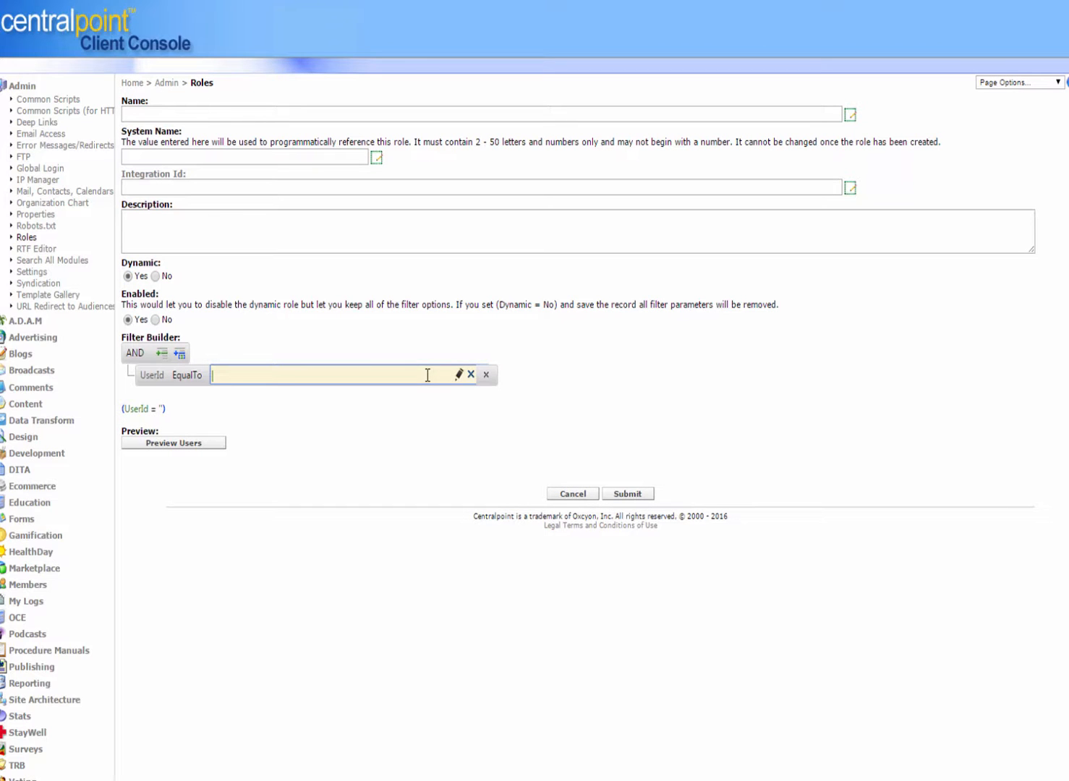
pyautogui.click(163, 376)
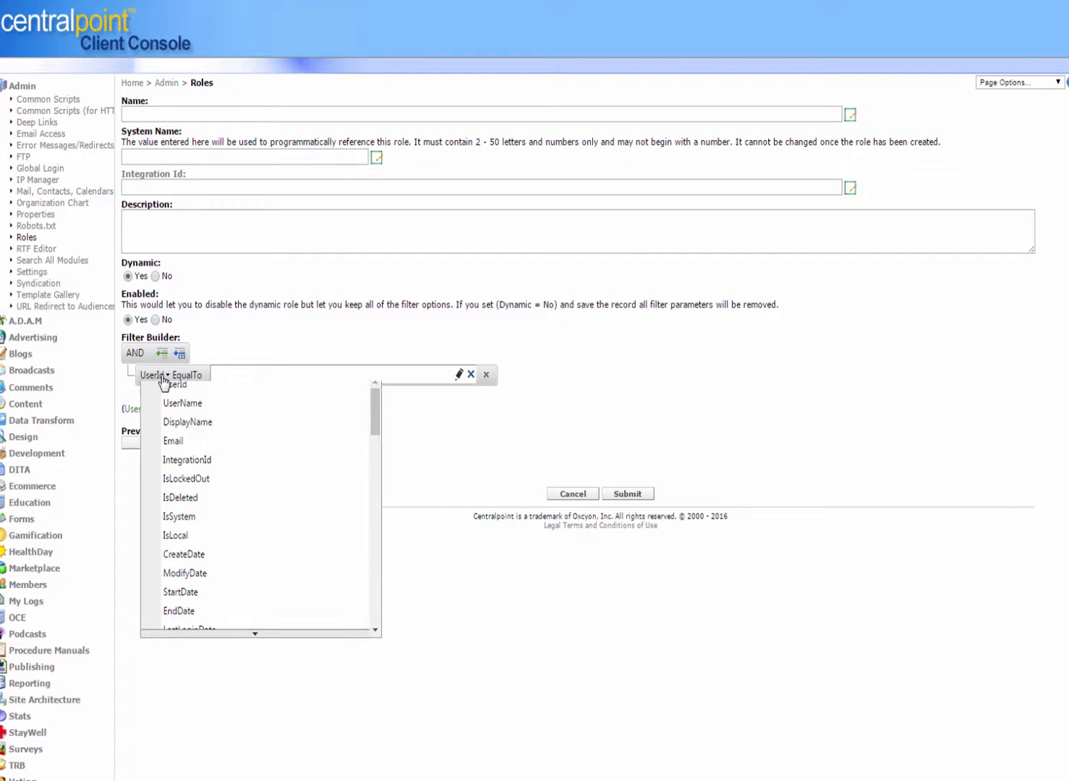
pyautogui.click(181, 600)
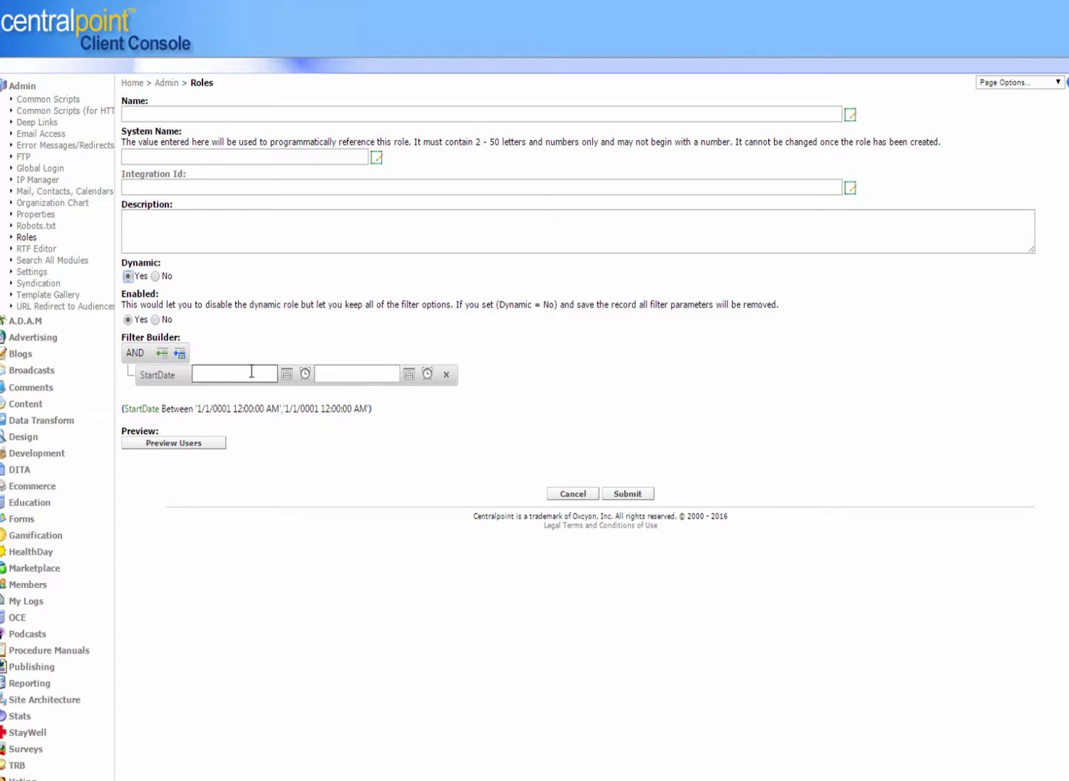
pyautogui.click(252, 373)
# Step: Add three more filter conditions, name the role Western Region - Sales Managers, and return to the Roles list without submitting
pyautogui.click(162, 355)
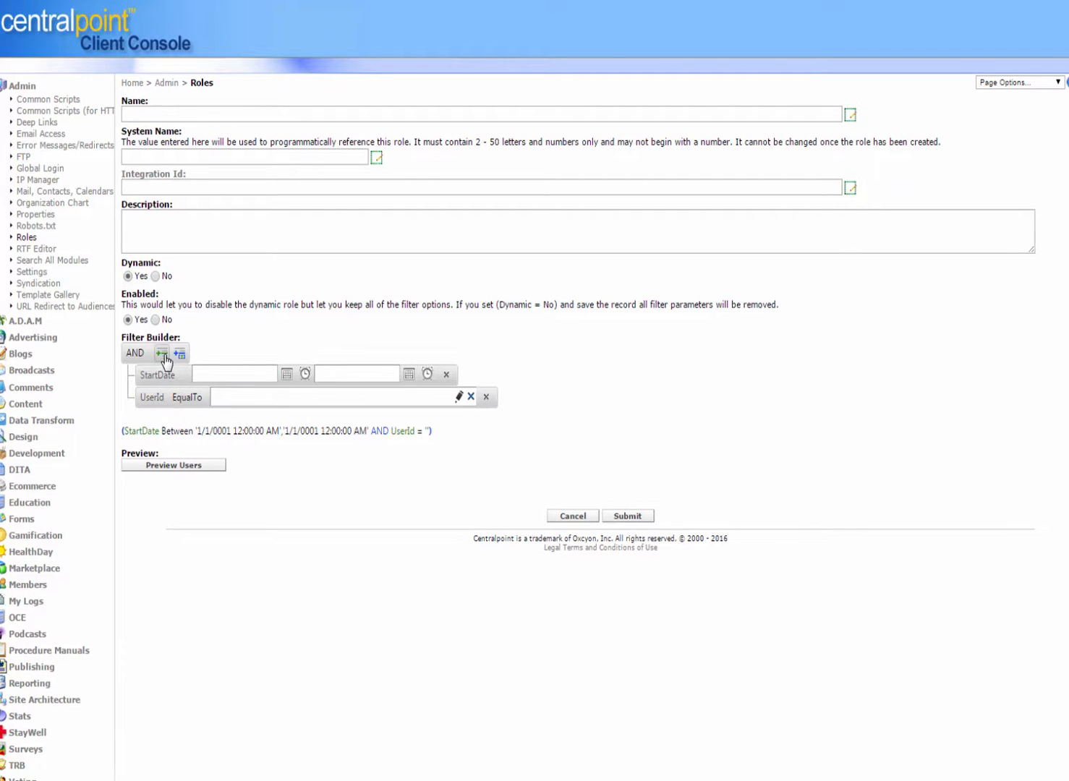
pyautogui.click(162, 355)
pyautogui.click(160, 354)
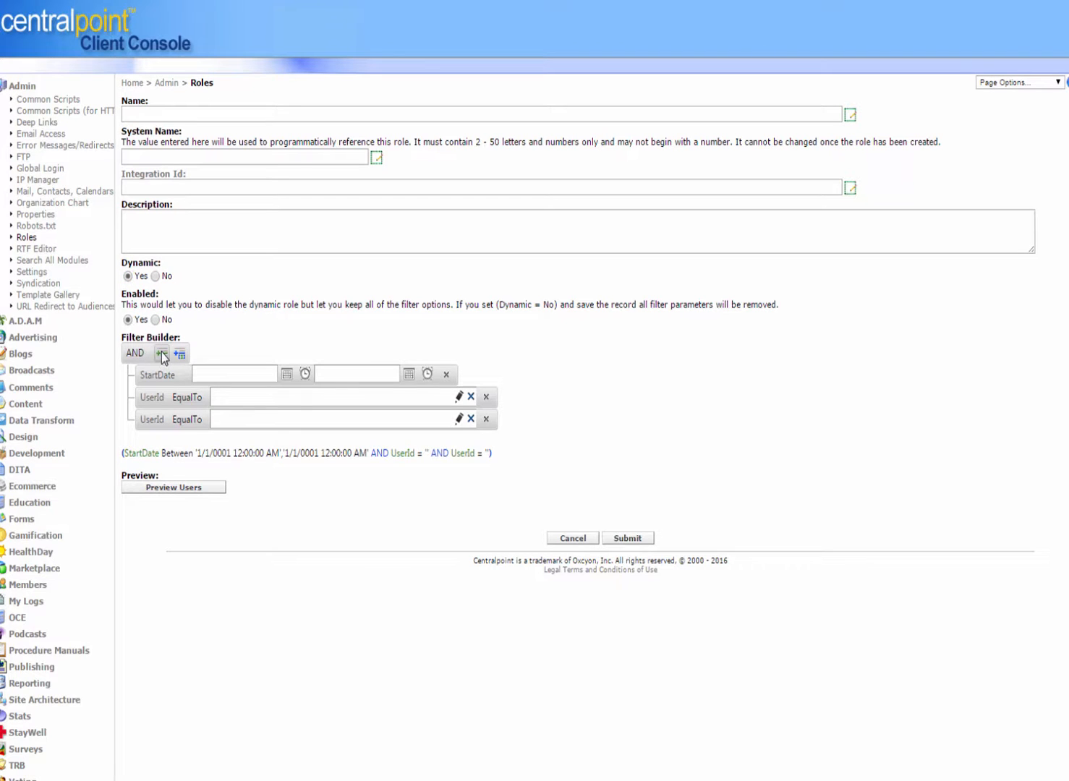
pyautogui.click(175, 109)
pyautogui.write('Western')
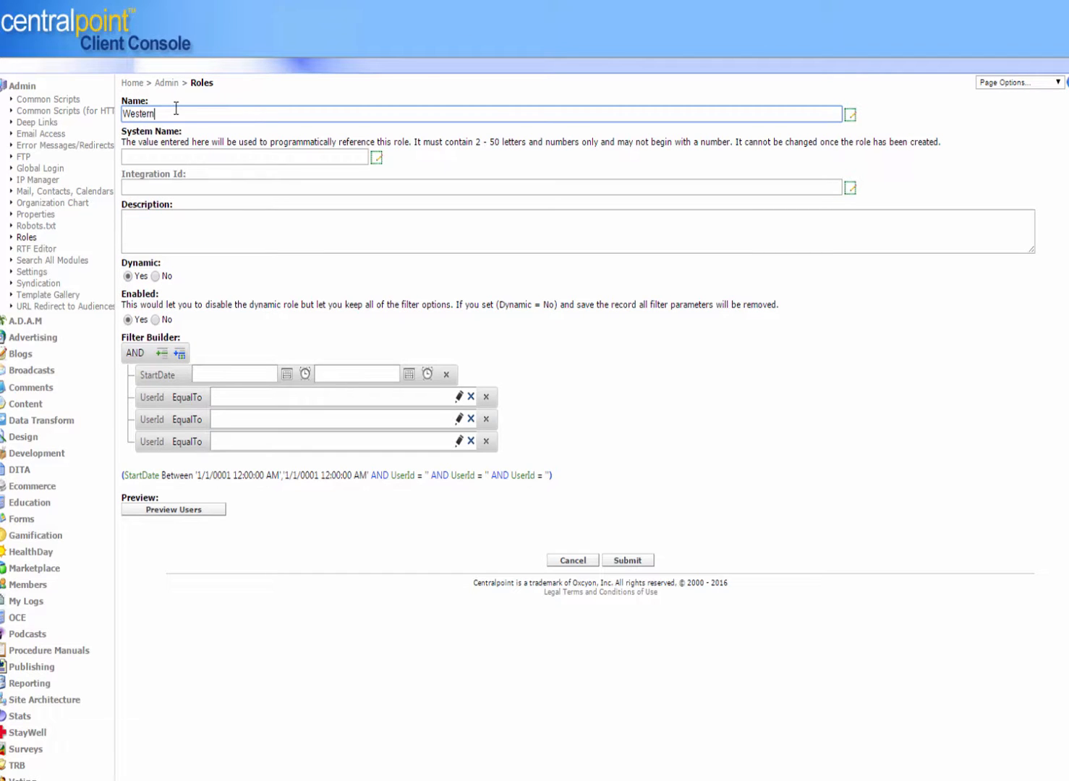
pyautogui.write(' Region - Sales Managers')
pyautogui.click(26, 237)
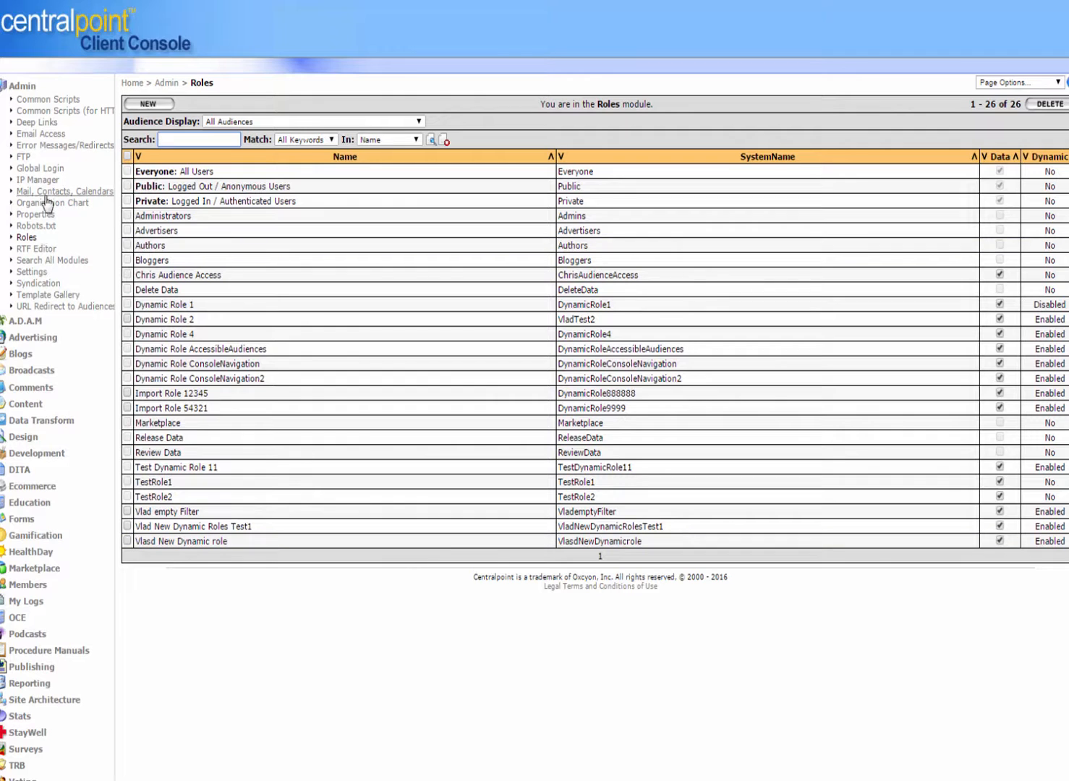
# Step: Reopen Dynamic Role 1 from the Roles list and view the Audience Tree
pyautogui.click(27, 238)
pyautogui.click(184, 308)
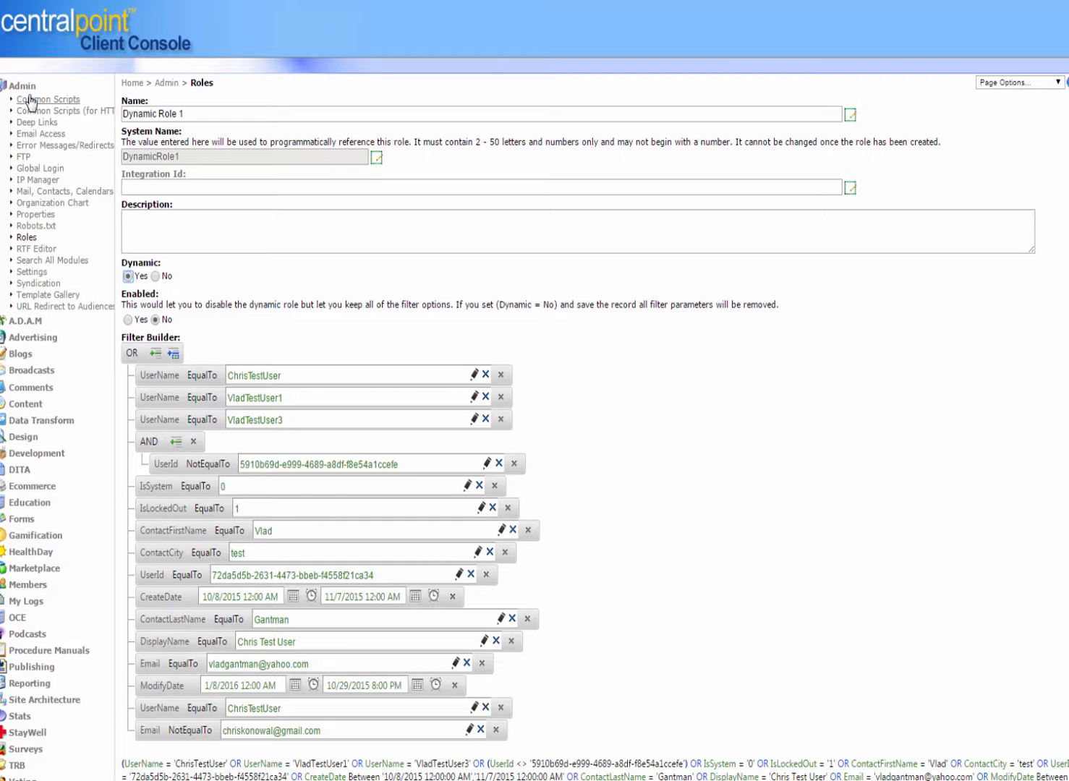
pyautogui.click(23, 86)
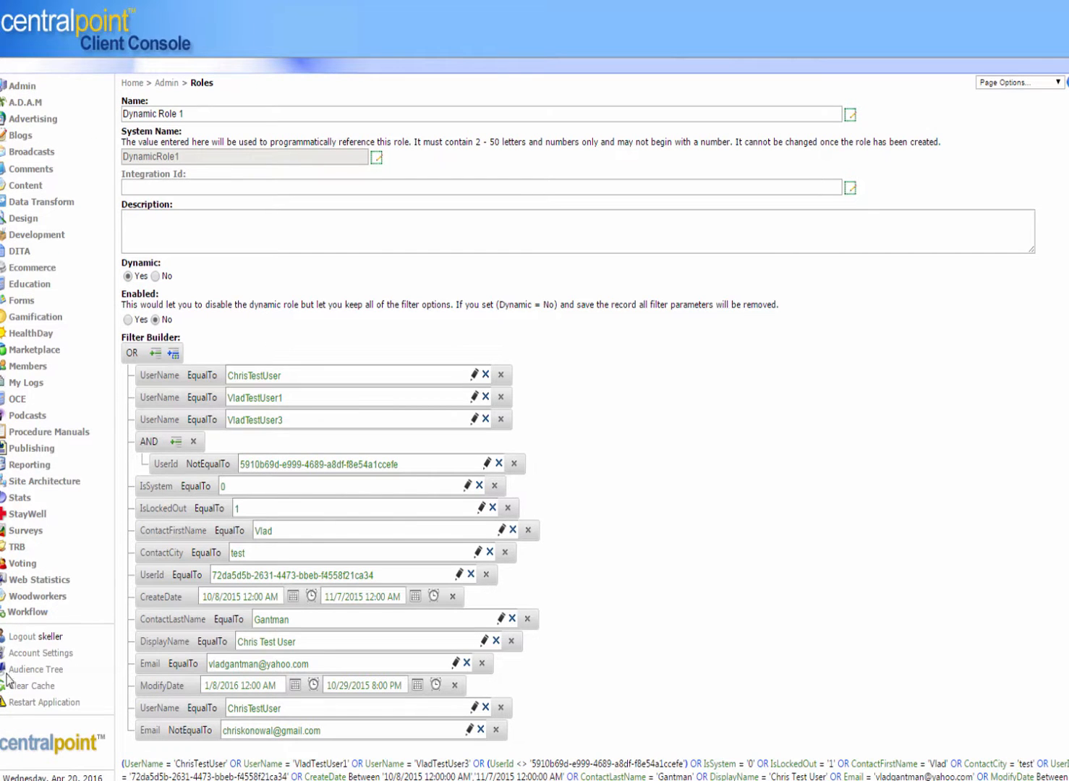
pyautogui.click(36, 669)
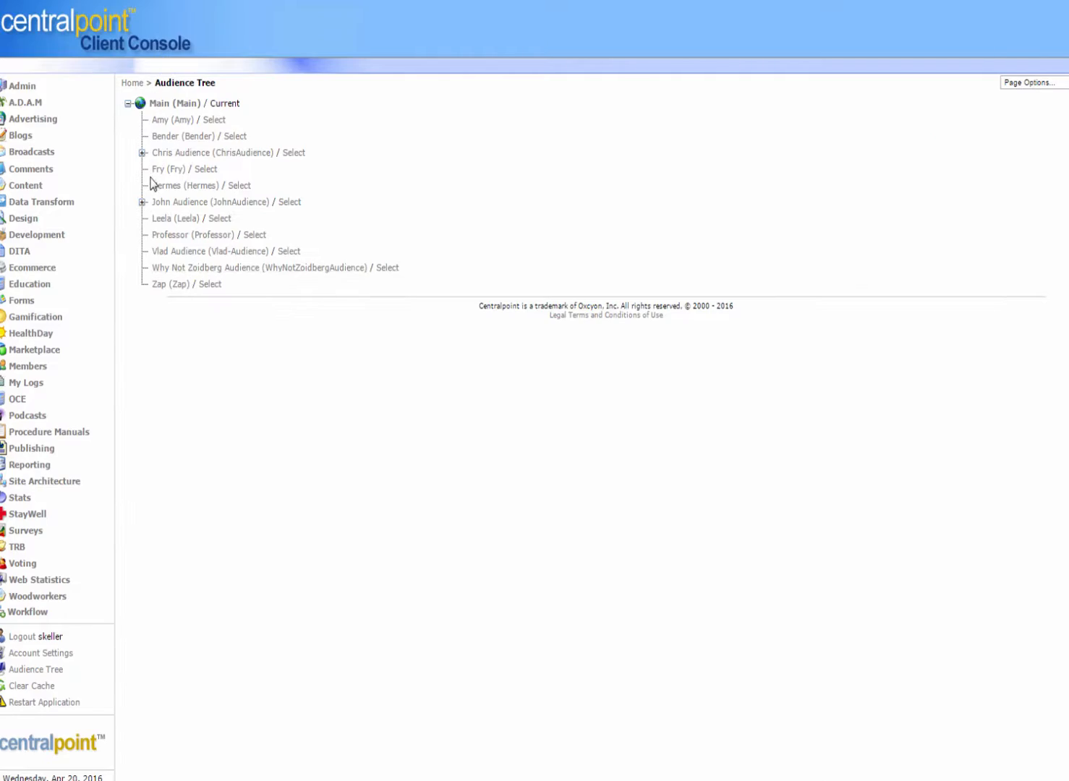
pyautogui.click(20, 87)
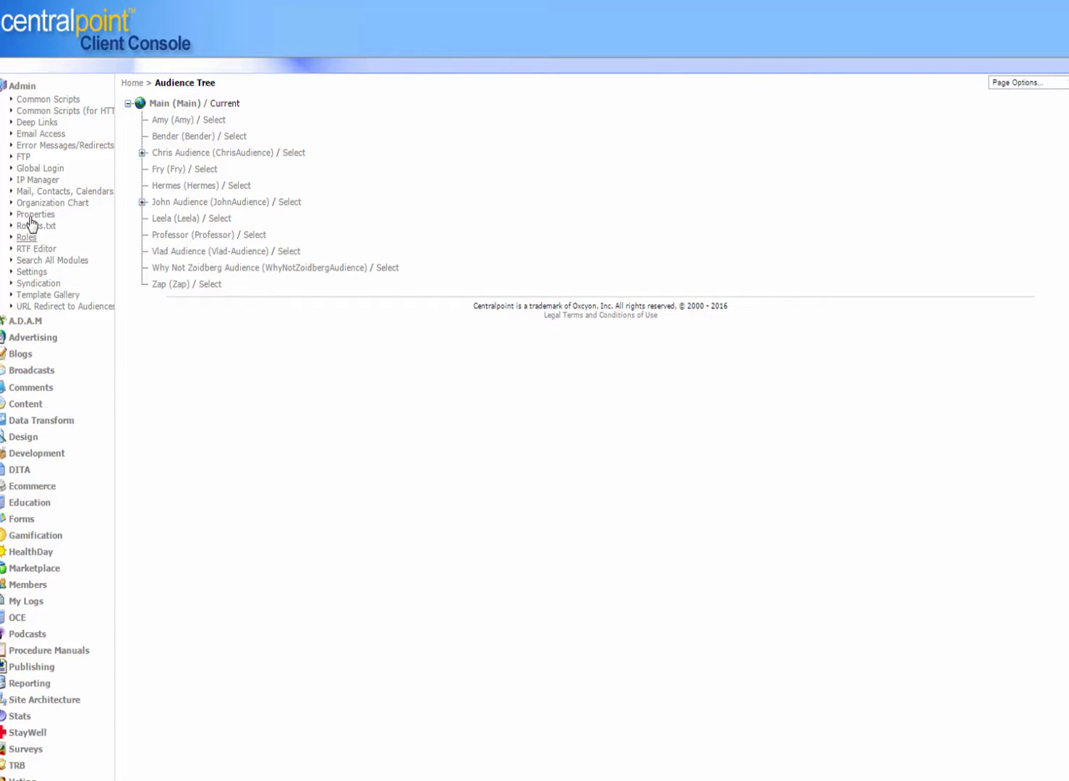
# Step: Open the Global Login list, view the qwg34 bt record in Deep Links, and return to the Deep Links list
pyautogui.click(35, 170)
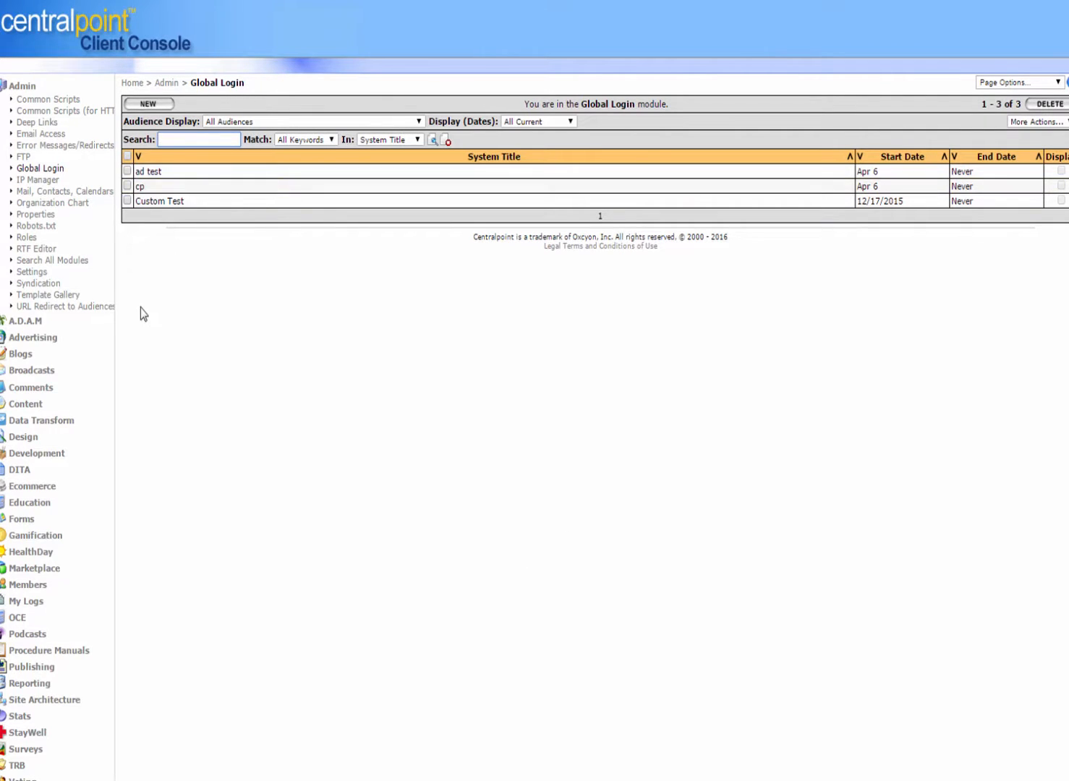
pyautogui.click(47, 128)
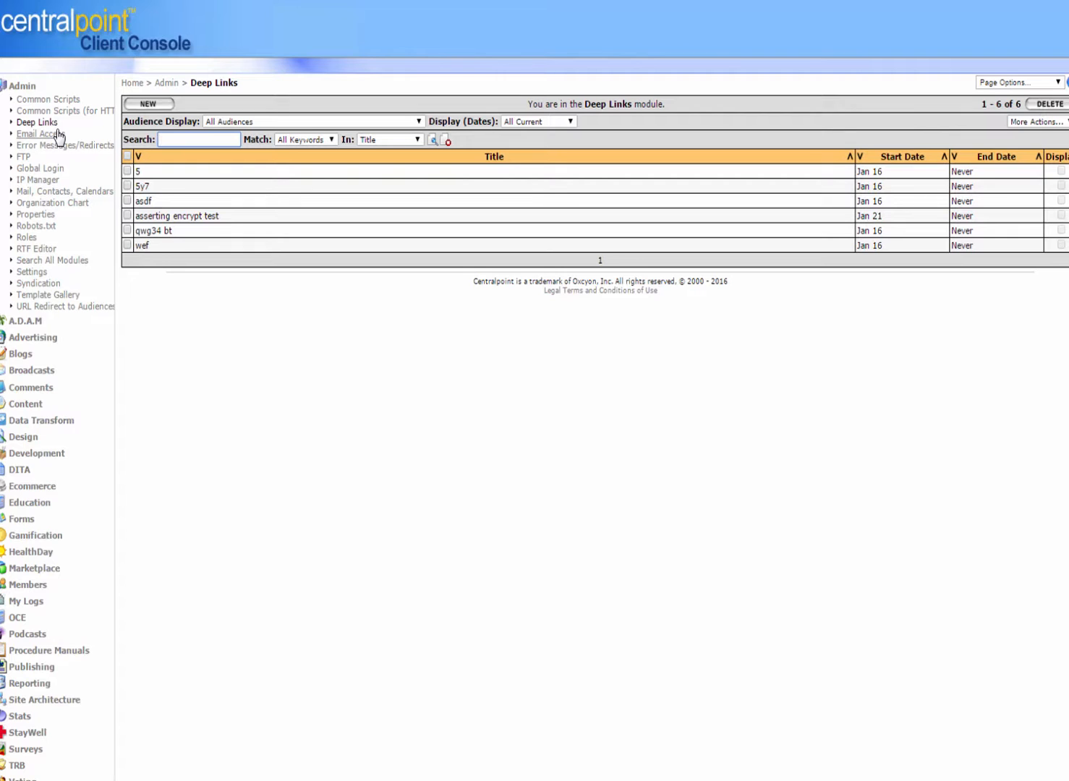
pyautogui.click(144, 230)
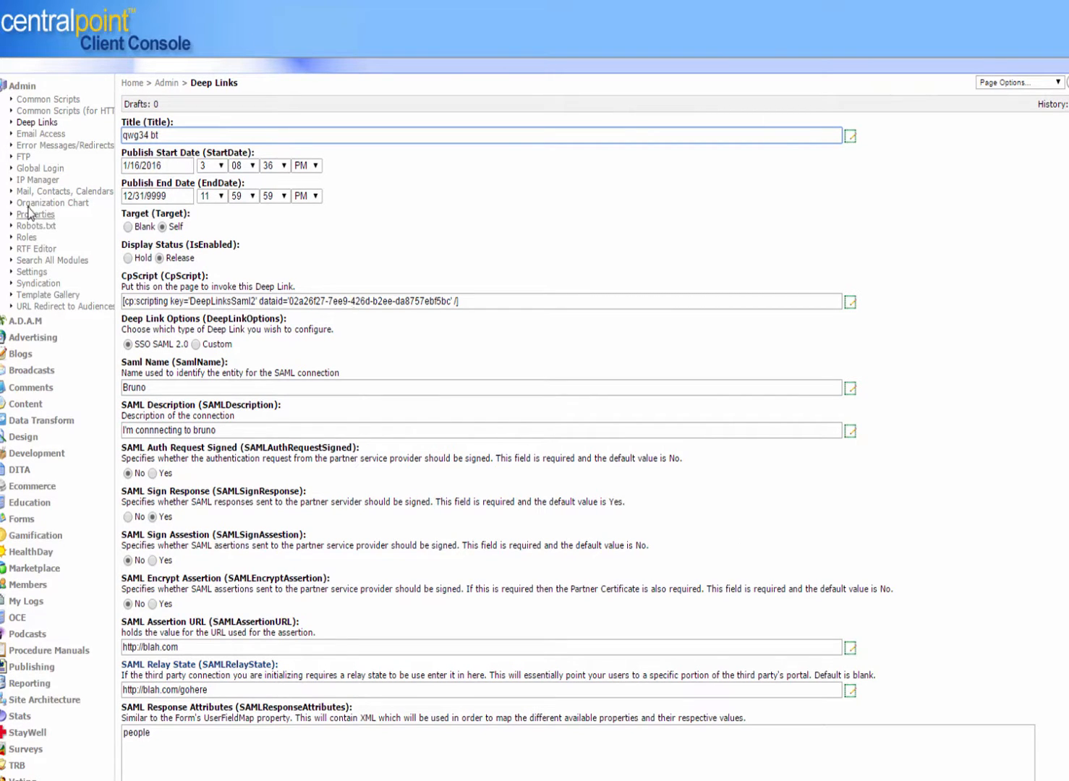
pyautogui.click(37, 122)
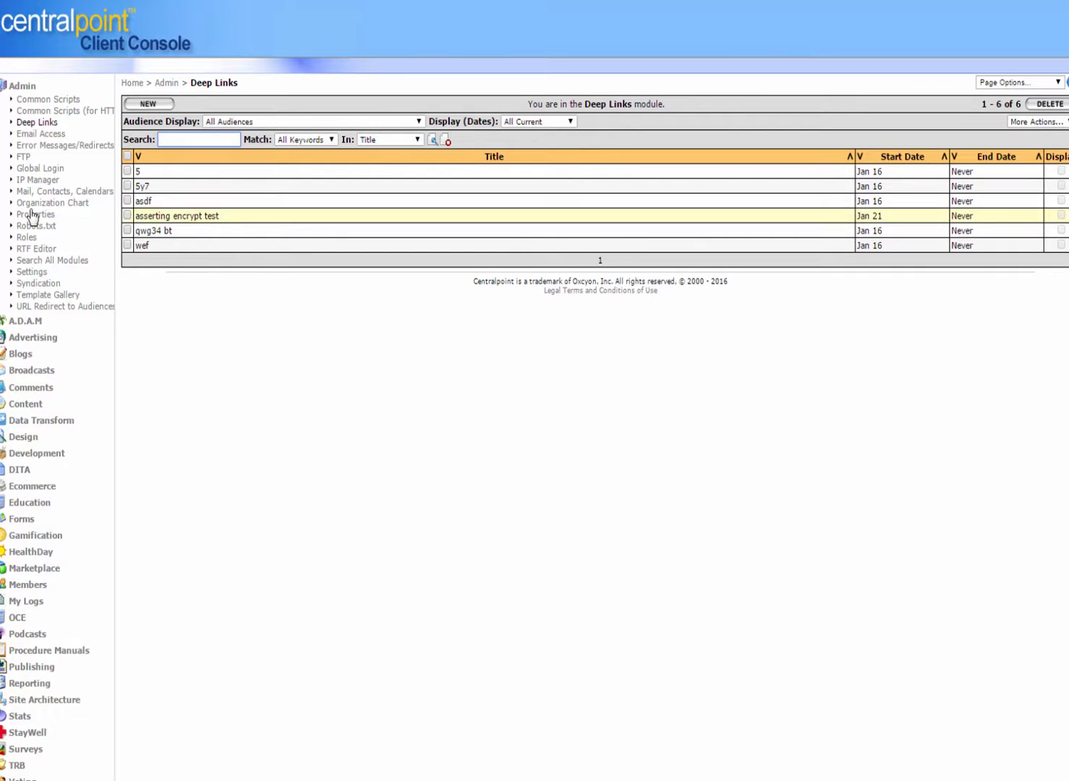
# Step: Open the Custom Test record in Global Login and review its source, type and parameter fields
pyautogui.click(38, 169)
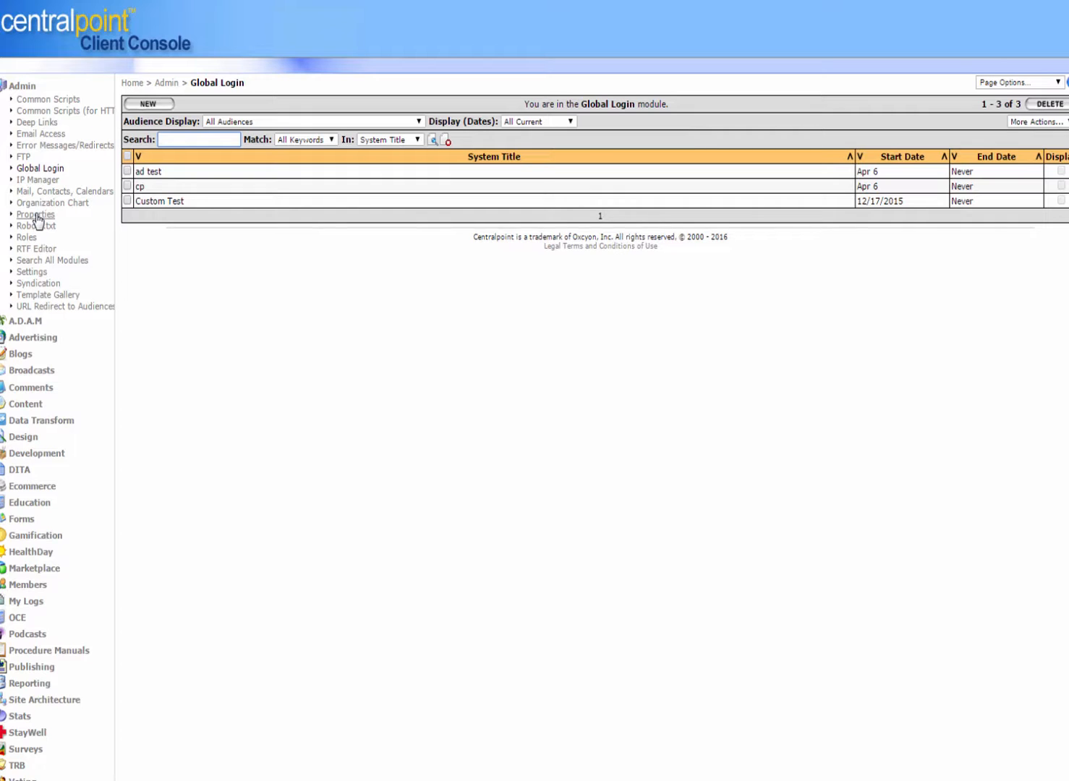
pyautogui.click(40, 171)
pyautogui.click(152, 204)
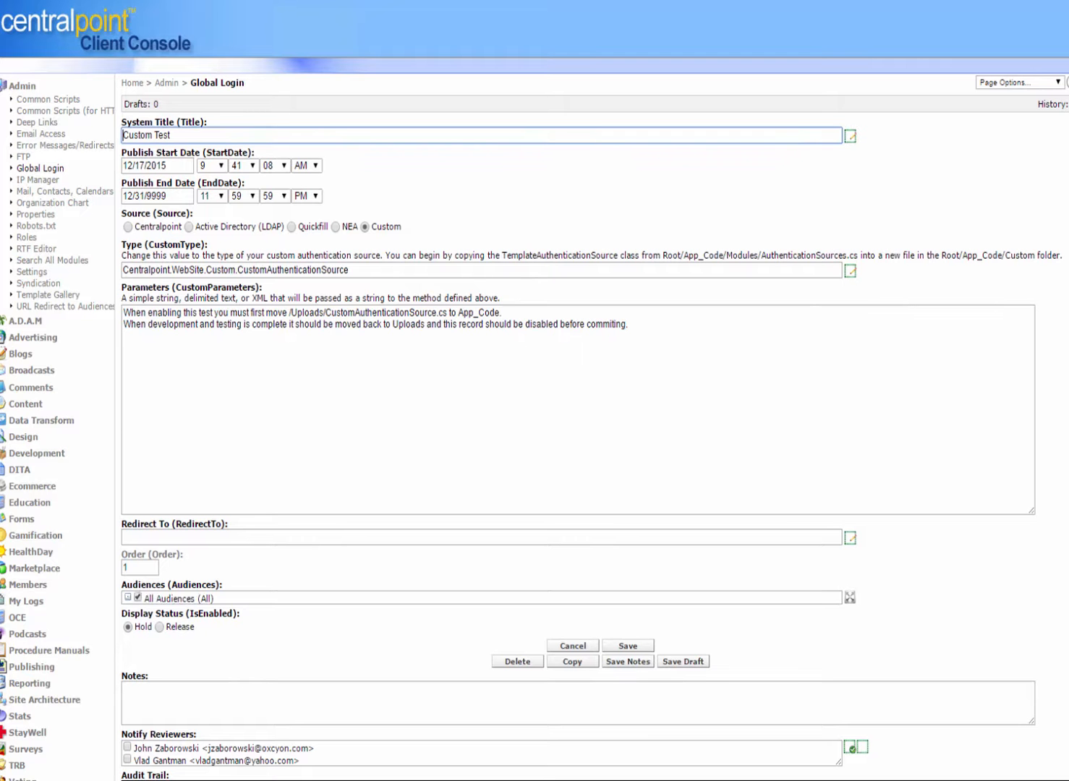
pyautogui.scroll(-1, 534, 391)
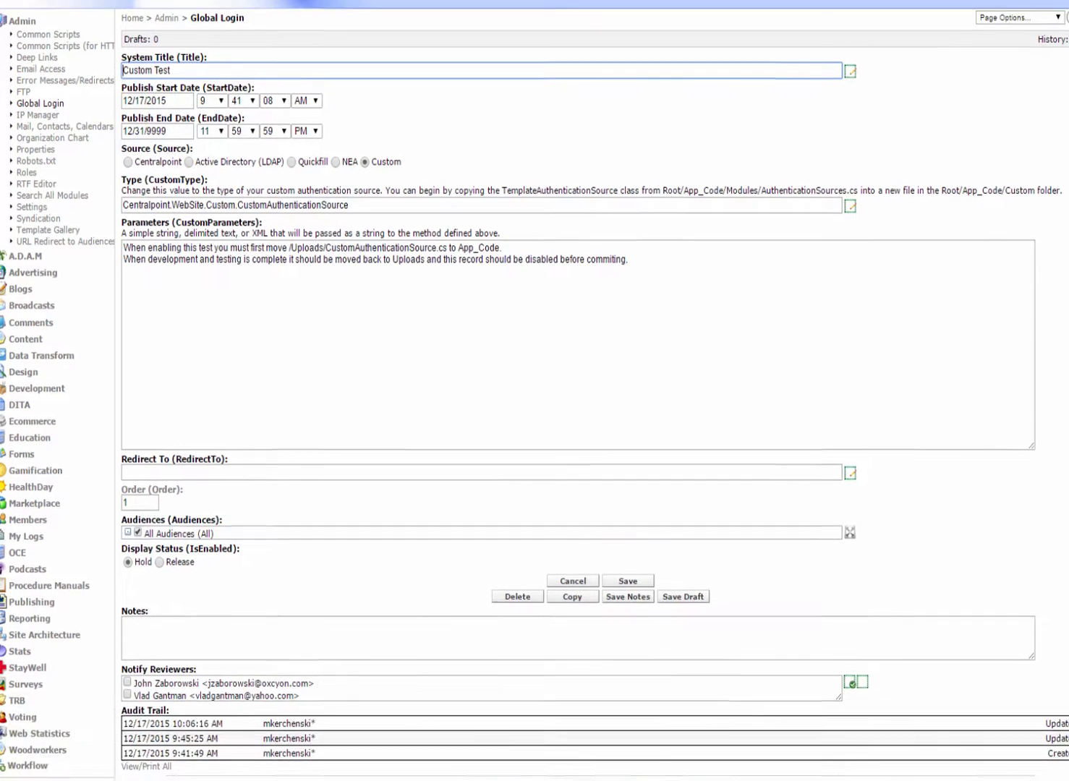
pyautogui.scroll(1, 1056, 184)
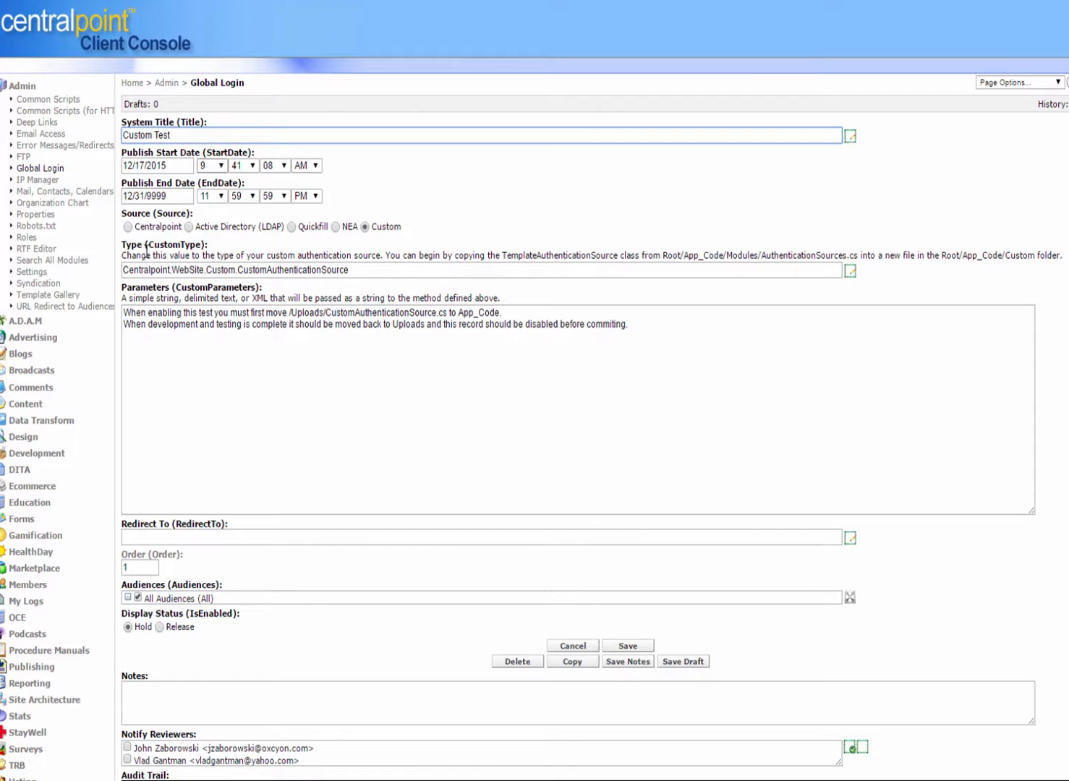
# Step: Try Active Directory (LDAP) as Custom Test's source, toggle Windows Authentication single sign-on, and return to the Global Login list without saving
pyautogui.click(189, 227)
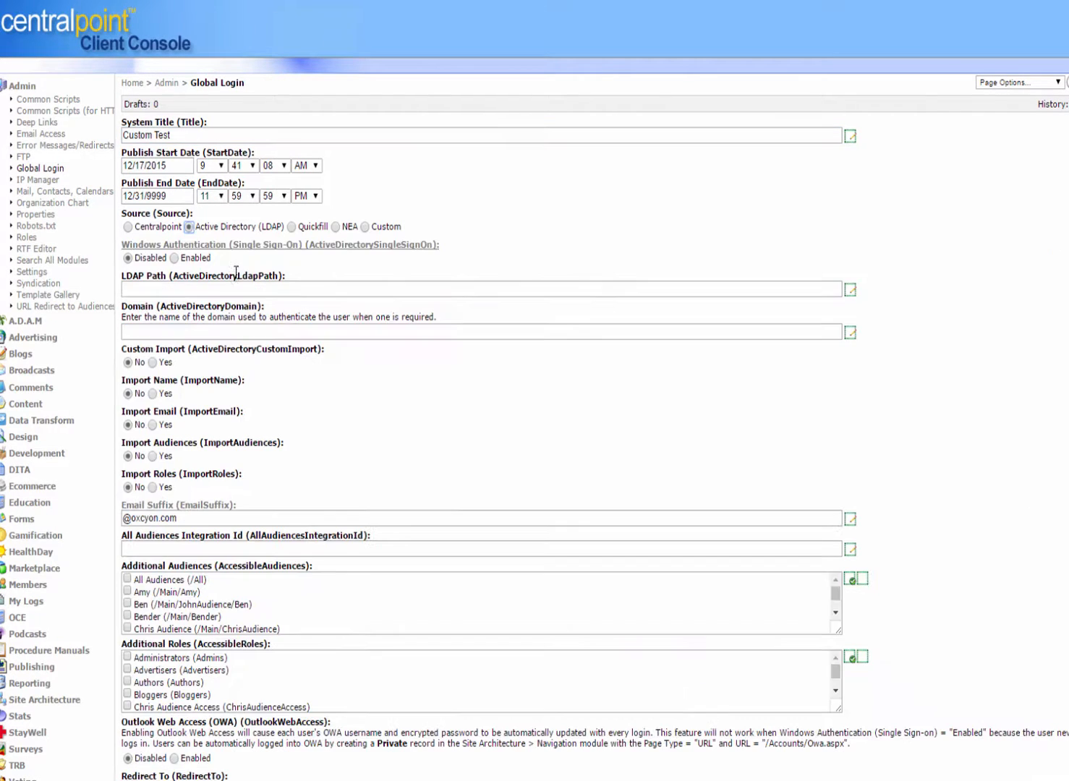
pyautogui.click(174, 259)
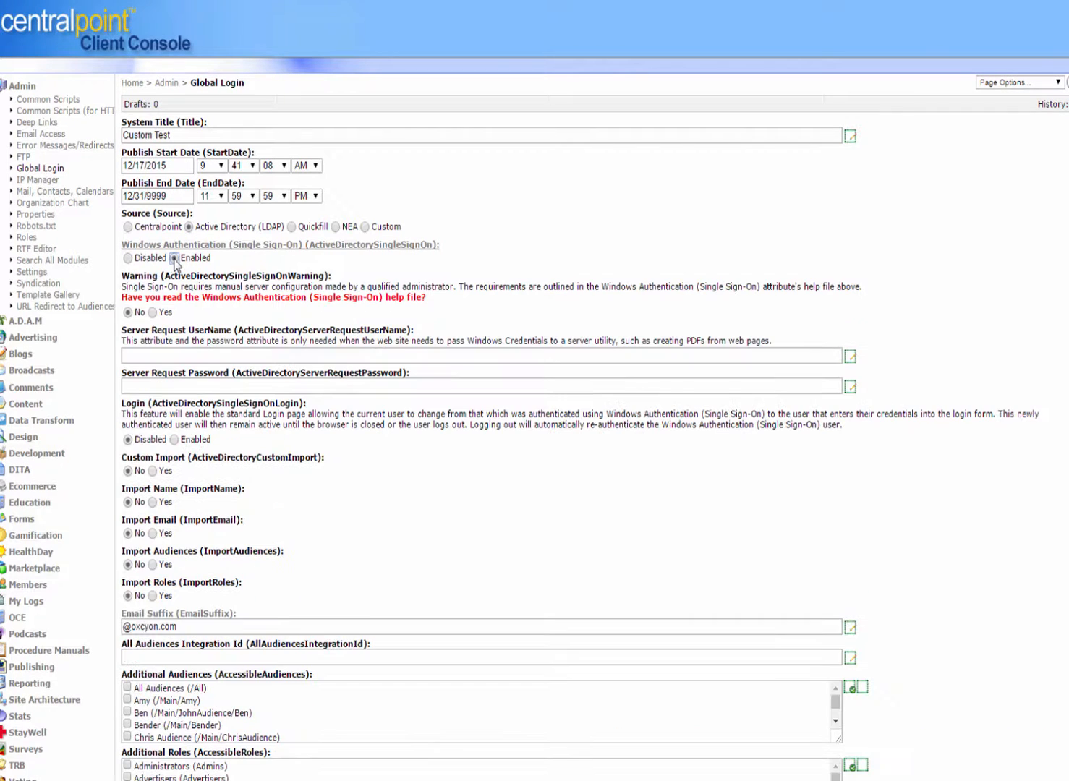
pyautogui.click(128, 259)
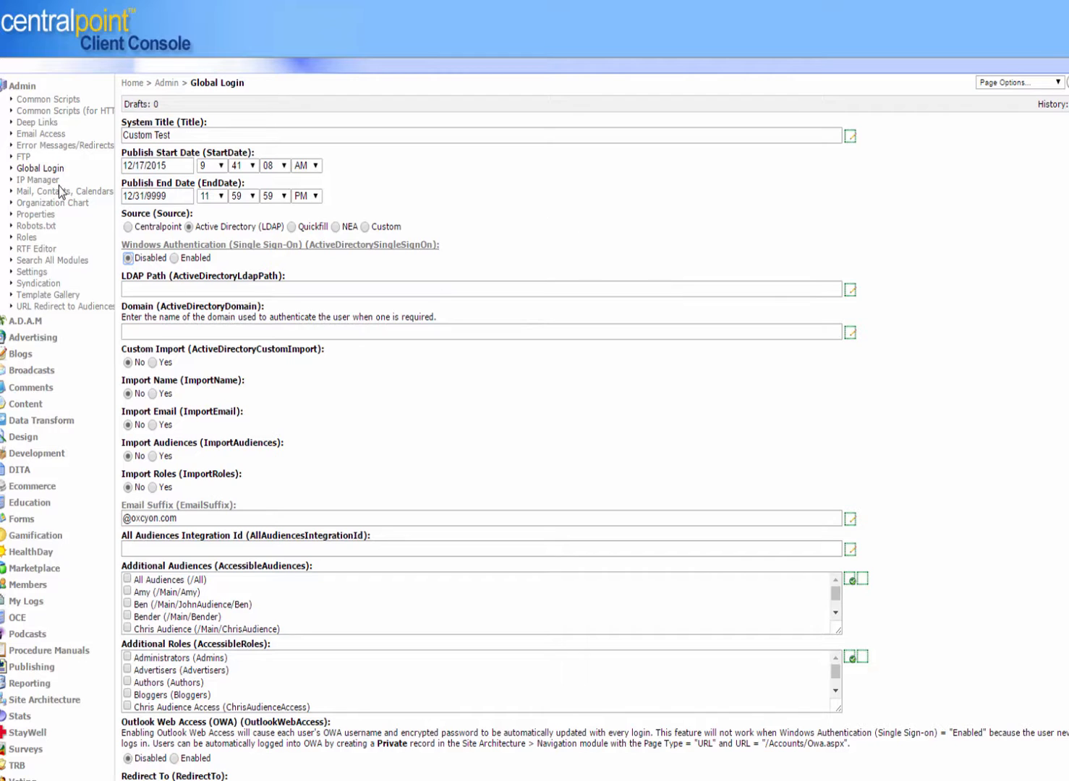
pyautogui.click(41, 169)
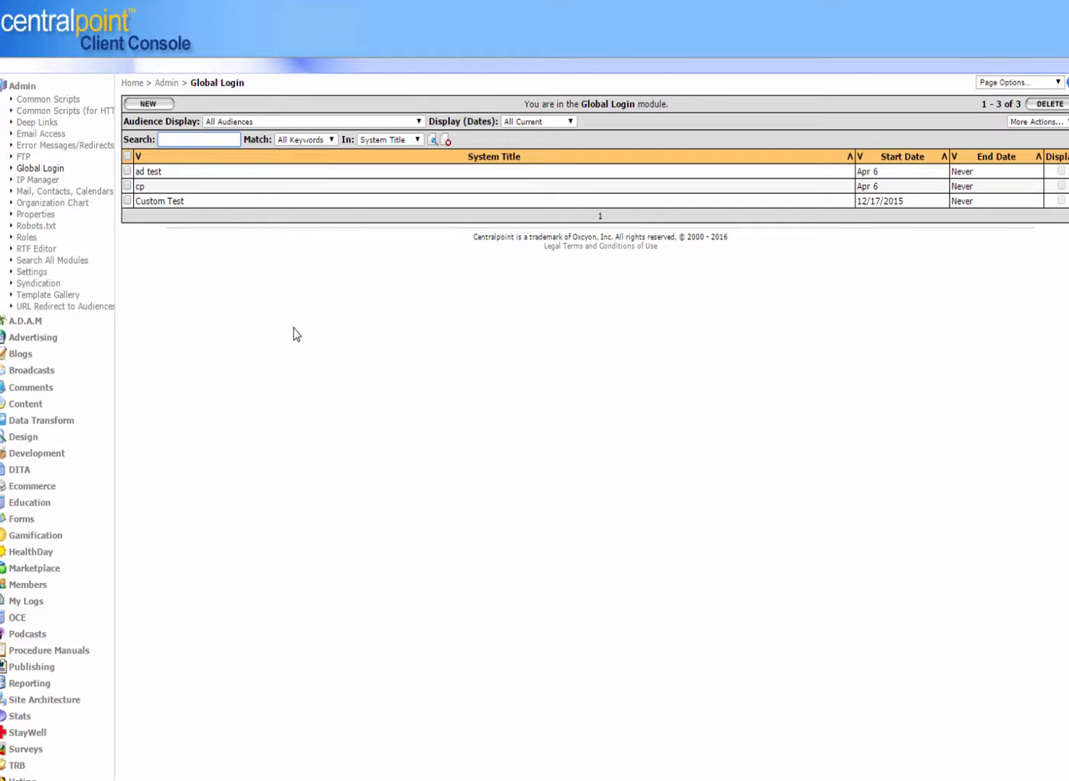
pyautogui.click(20, 87)
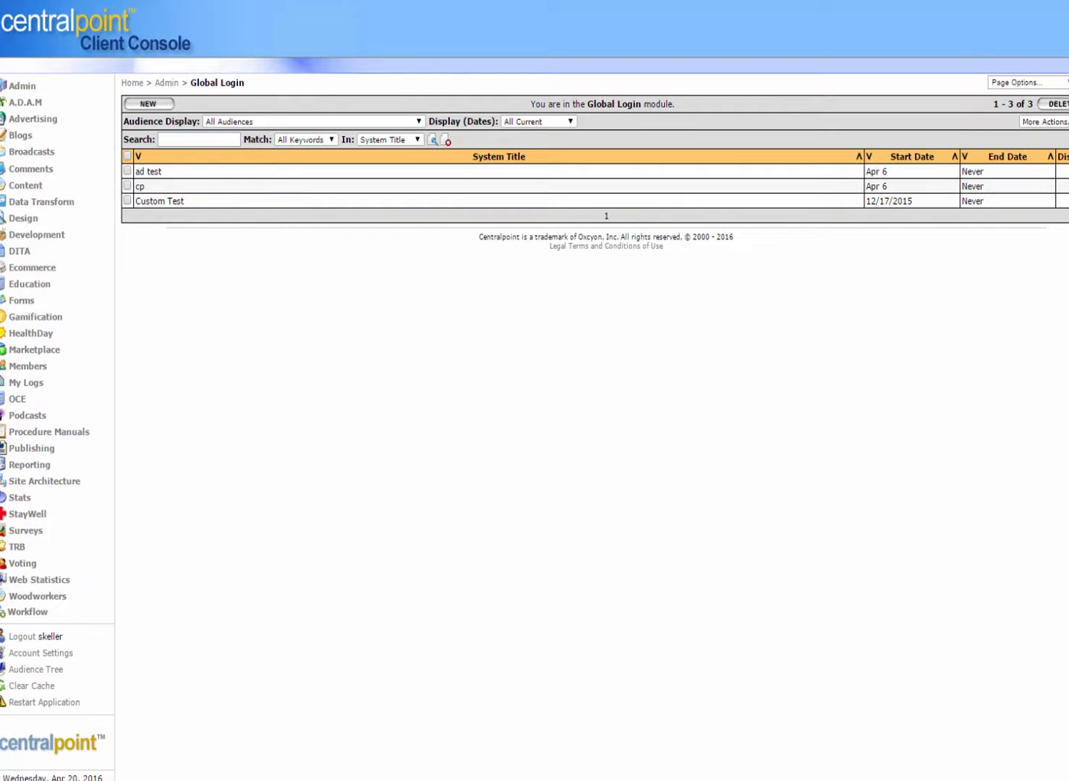